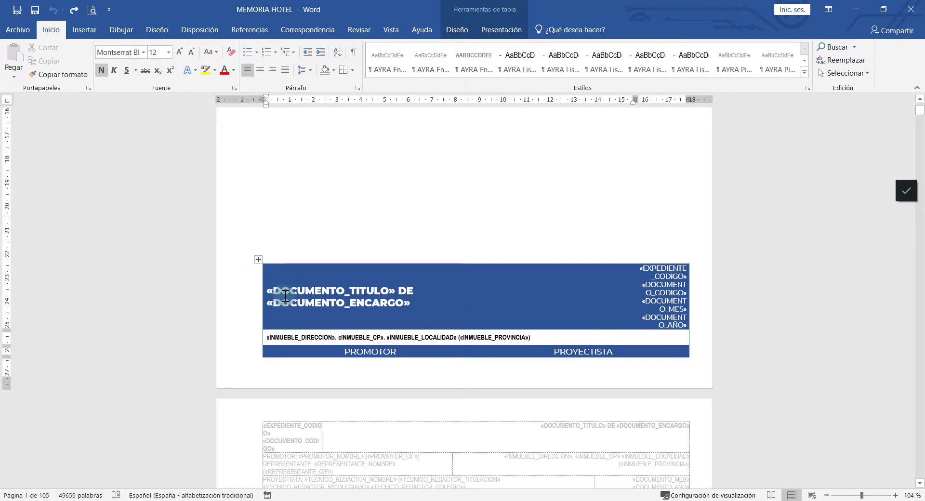
- Look through the cover page's merge fields and the table of contents, down to the heading "A. MEMORIA"
{"action": "scroll", "coordinate": [409, 331], "scroll_direction": "down", "scroll_amount": 1}
{"action": "scroll", "coordinate": [419, 268], "scroll_direction": "up", "scroll_amount": 2}
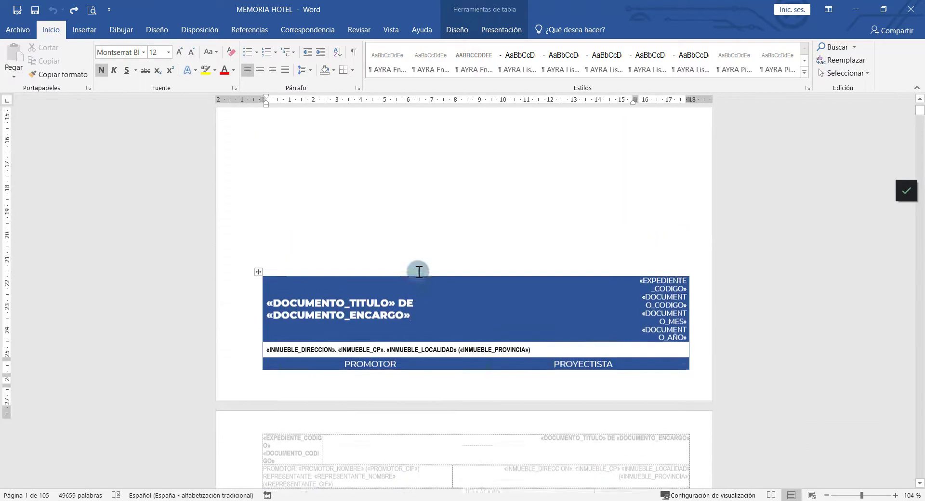
{"action": "scroll", "coordinate": [367, 198], "scroll_direction": "down", "scroll_amount": 10}
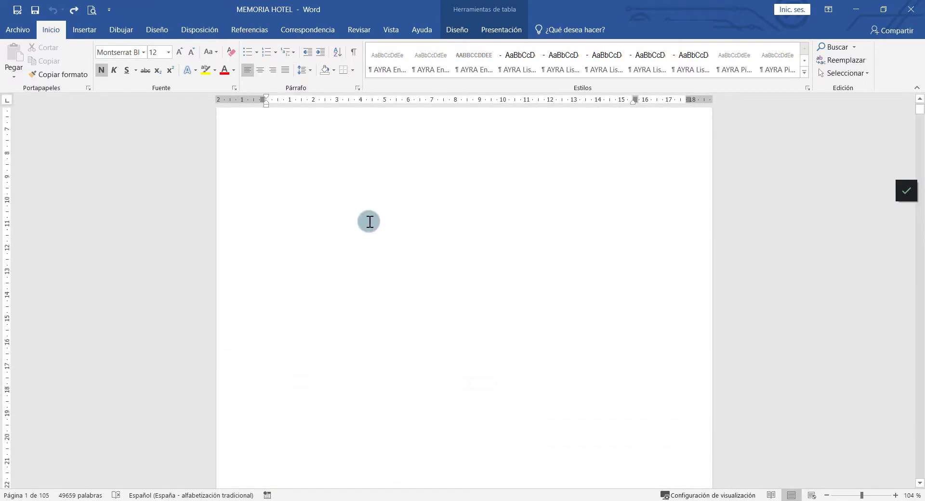
{"action": "scroll", "coordinate": [380, 216], "scroll_direction": "down", "scroll_amount": 15}
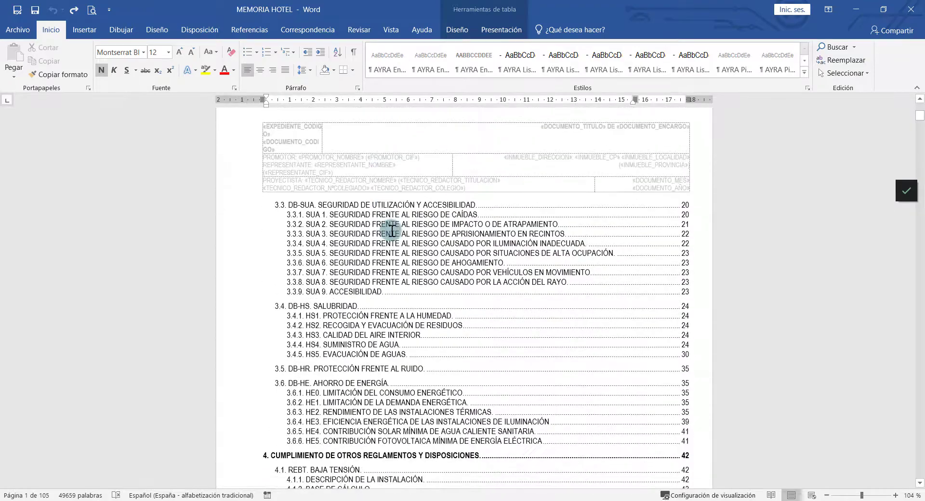
{"action": "scroll", "coordinate": [406, 248], "scroll_direction": "down", "scroll_amount": 20}
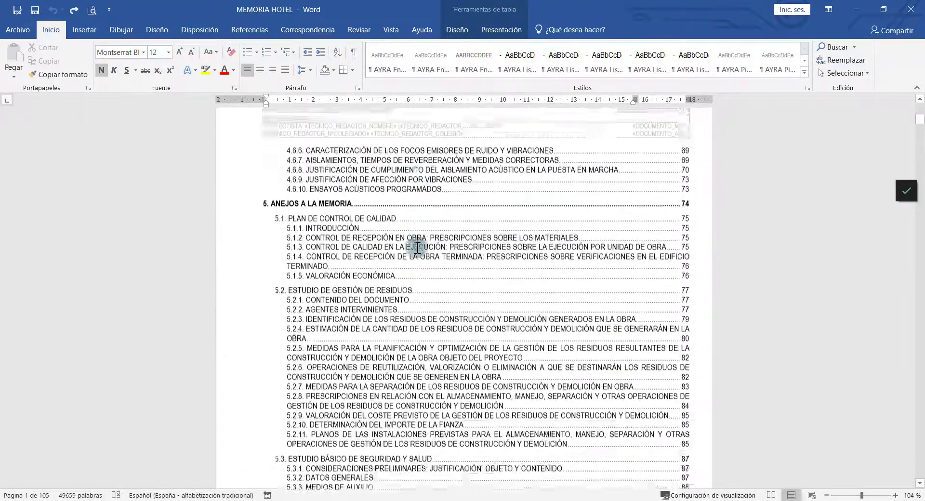
{"action": "scroll", "coordinate": [413, 252], "scroll_direction": "down", "scroll_amount": 15}
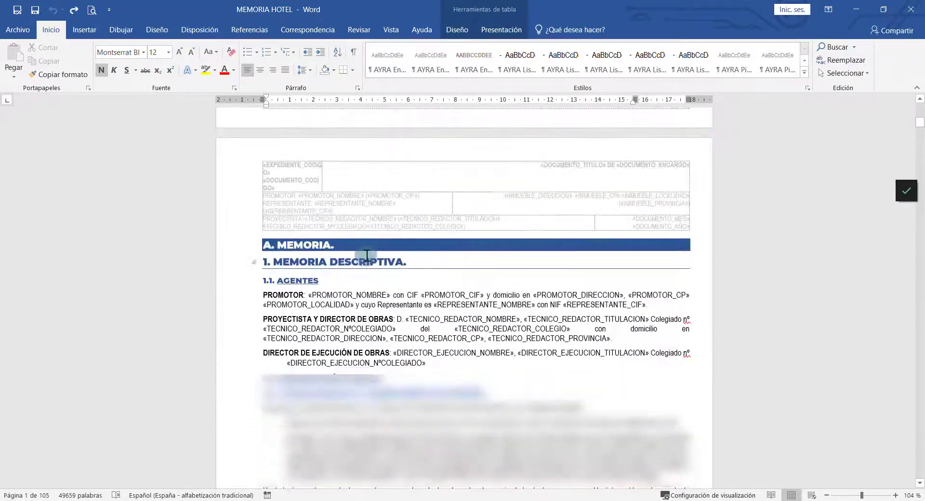
- Examine the merge fields under 1.1 Agentes and the background text of section 1.2.1, down to 1.2.2 Emplazamiento
{"action": "scroll", "coordinate": [199, 248], "scroll_direction": "up", "scroll_amount": 3, "text": "ctrl"}
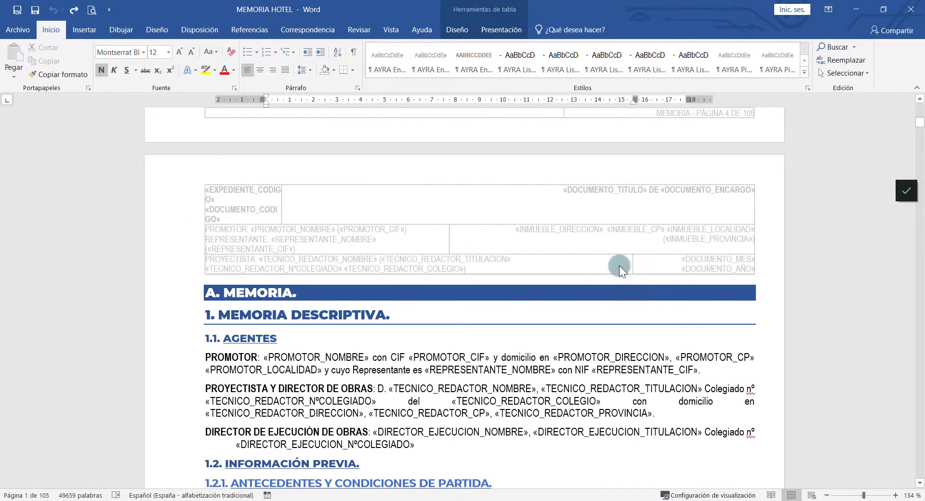
{"action": "scroll", "coordinate": [202, 320], "scroll_direction": "down", "scroll_amount": 1}
{"action": "left_click_drag", "start_coordinate": [203, 320], "coordinate": [191, 413]}
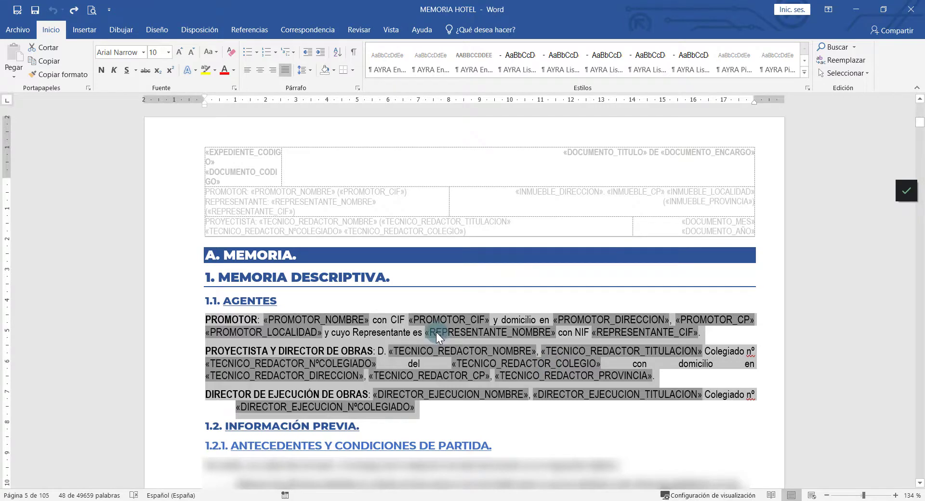
{"action": "scroll", "coordinate": [380, 370], "scroll_direction": "down", "scroll_amount": 4}
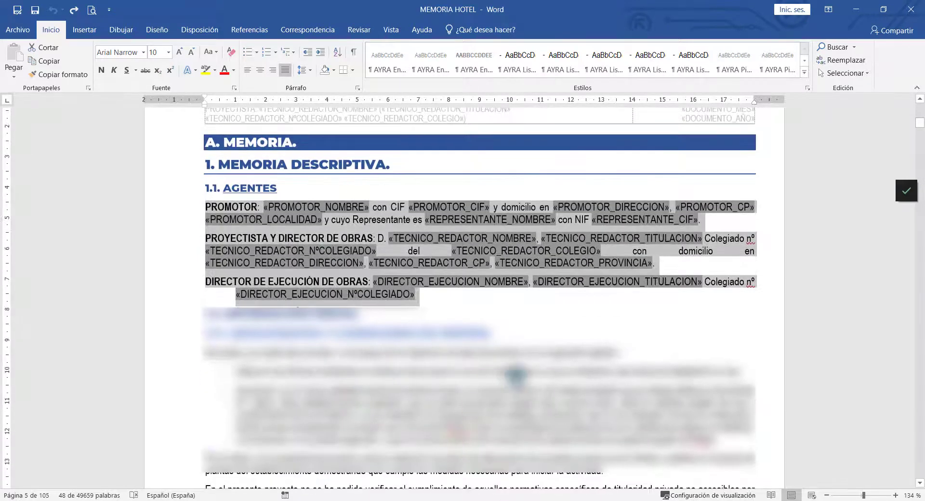
{"action": "left_click_drag", "start_coordinate": [161, 316], "coordinate": [195, 462]}
{"action": "scroll", "coordinate": [283, 420], "scroll_direction": "down", "scroll_amount": 7}
{"action": "scroll", "coordinate": [278, 246], "scroll_direction": "down", "scroll_amount": 1}
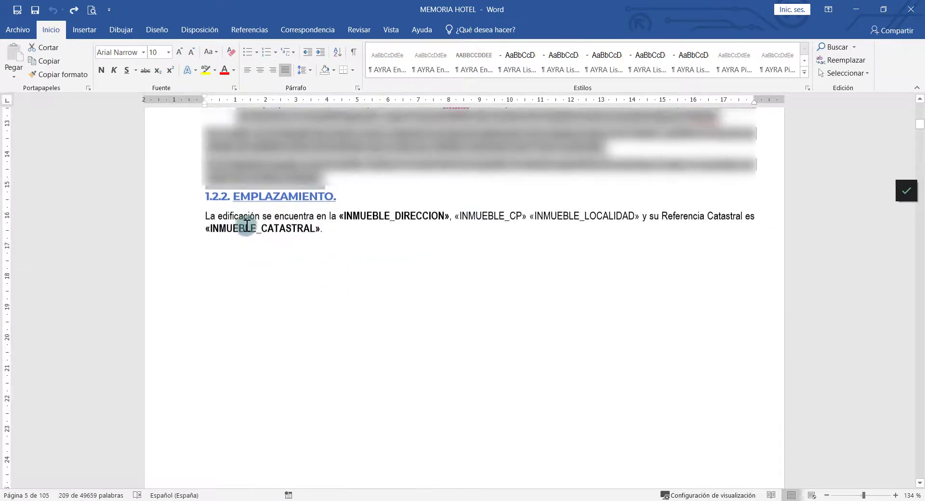
- Examine section 1.2.3 Entorno Físico, including the plot description with the INMUEBLE_SPARCELA field
{"action": "scroll", "coordinate": [316, 309], "scroll_direction": "down", "scroll_amount": 15}
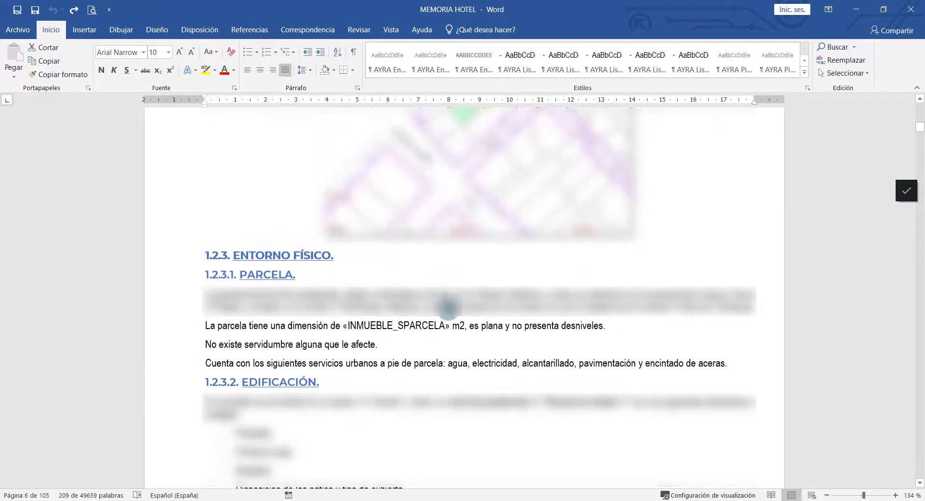
{"action": "left_click_drag", "start_coordinate": [187, 302], "coordinate": [262, 355]}
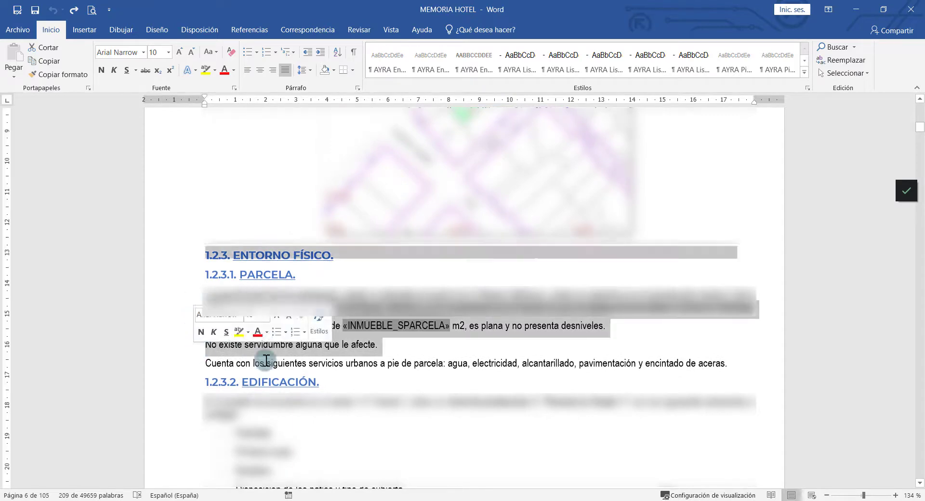
{"action": "scroll", "coordinate": [434, 367], "scroll_direction": "down", "scroll_amount": 2}
{"action": "scroll", "coordinate": [448, 359], "scroll_direction": "down", "scroll_amount": 5}
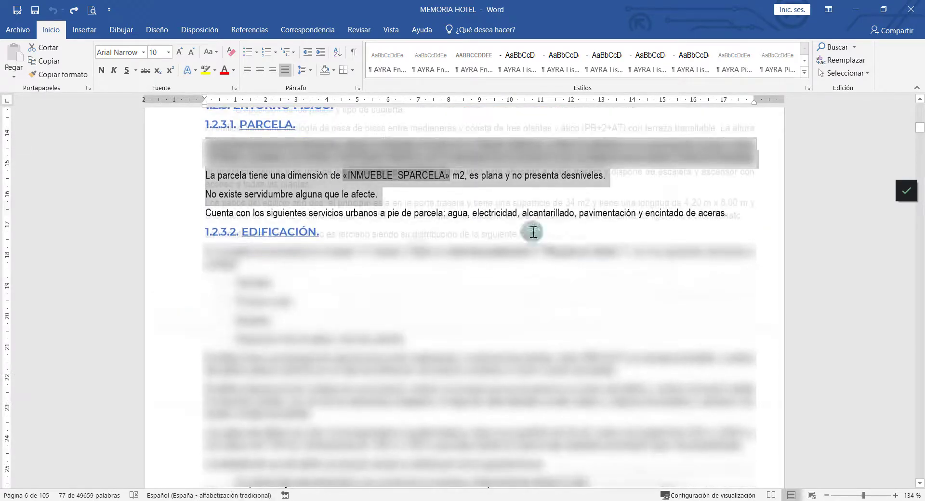
- Review the COAS form in section 1.2.4 Justificación Urbanística, including its identification merge fields and planning tables
{"action": "scroll", "coordinate": [385, 256], "scroll_direction": "down", "scroll_amount": 10}
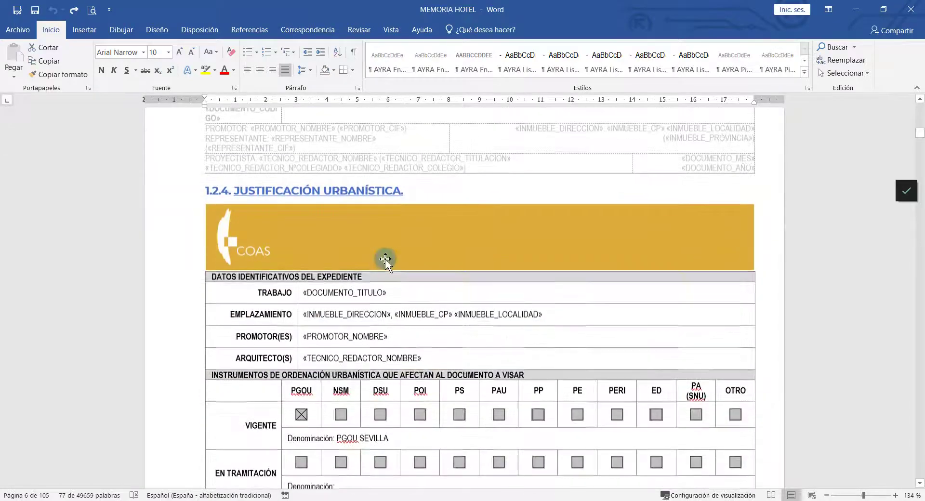
{"action": "scroll", "coordinate": [384, 260], "scroll_direction": "up", "scroll_amount": 4}
{"action": "left_click_drag", "start_coordinate": [352, 315], "coordinate": [403, 361]}
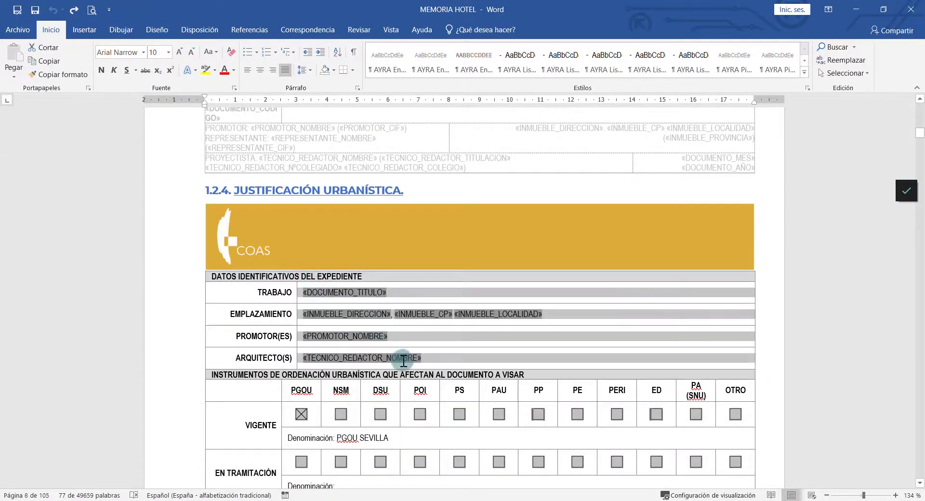
{"action": "scroll", "coordinate": [403, 343], "scroll_direction": "down", "scroll_amount": 4}
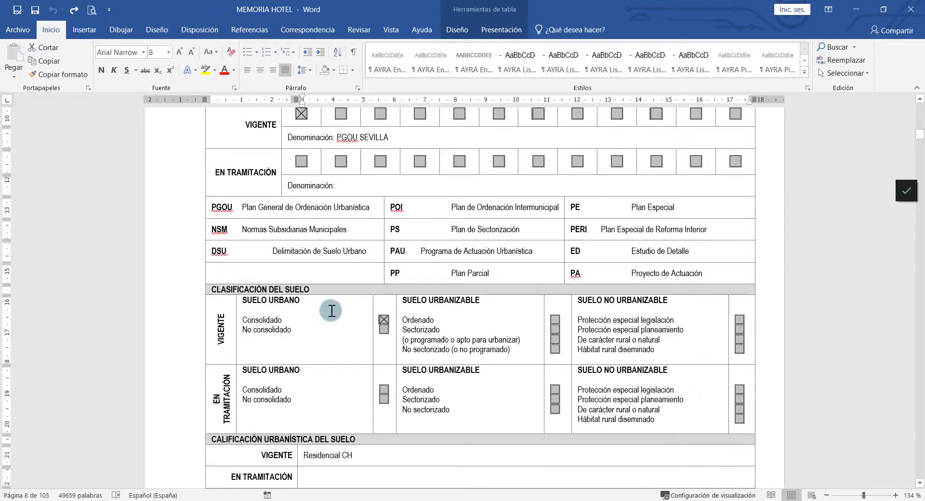
{"action": "scroll", "coordinate": [331, 311], "scroll_direction": "down", "scroll_amount": 9}
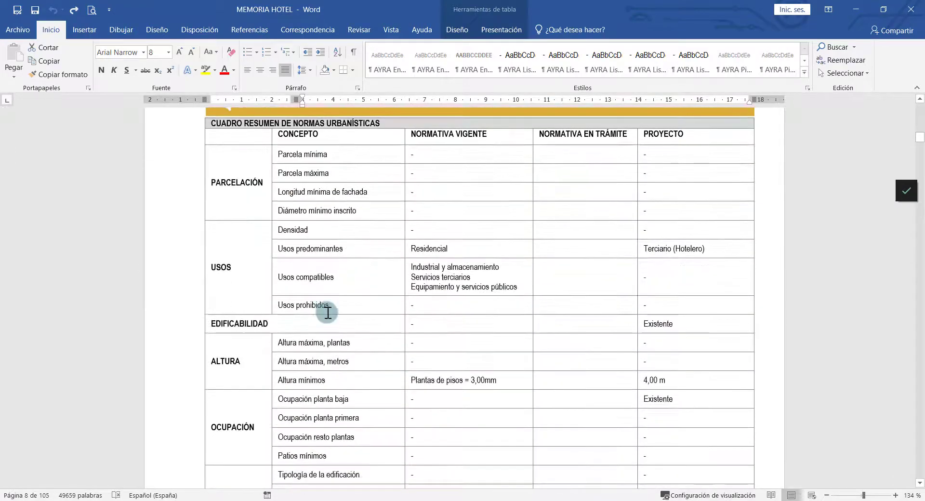
- Review the project description in section 1.3 and the surface area table in section 1.3.2 Cuadro de Superficies
{"action": "scroll", "coordinate": [328, 312], "scroll_direction": "down", "scroll_amount": 12}
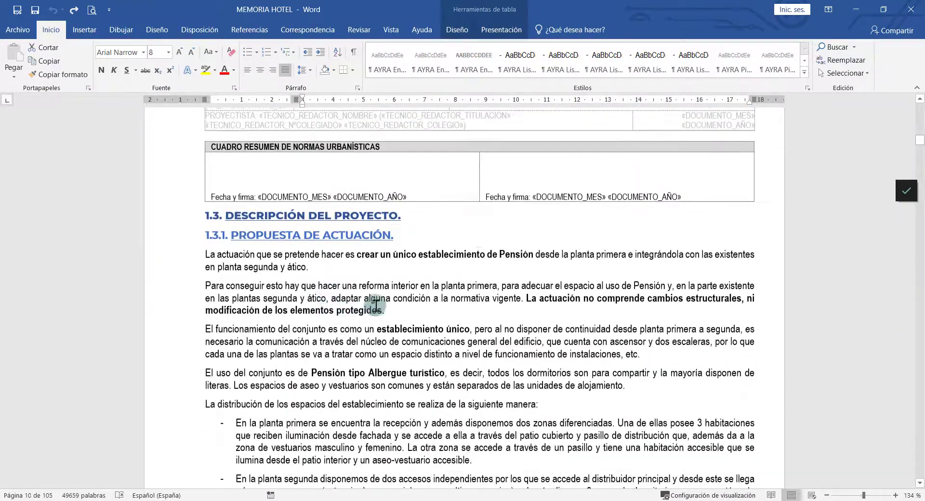
{"action": "scroll", "coordinate": [338, 251], "scroll_direction": "down", "scroll_amount": 6}
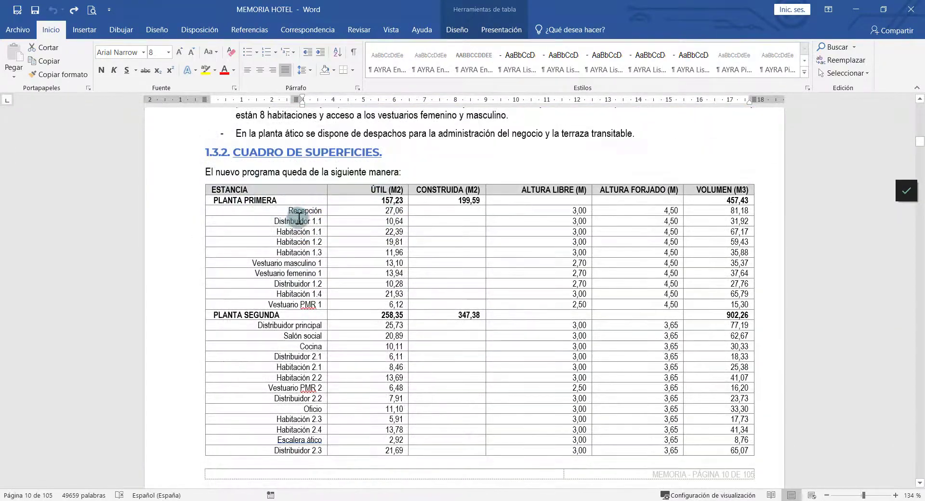
{"action": "scroll", "coordinate": [378, 229], "scroll_direction": "down", "scroll_amount": 2}
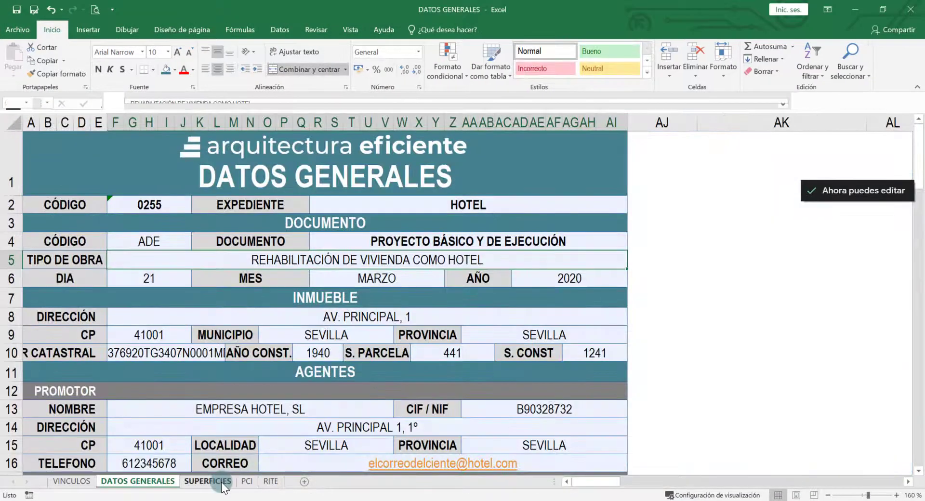
- In the DATOS GENERALES workbook, glance at the SUPERFICIES sheet and review the project, property and agent data on the DATOS GENERALES sheet
{"action": "left_click", "coordinate": [208, 481]}
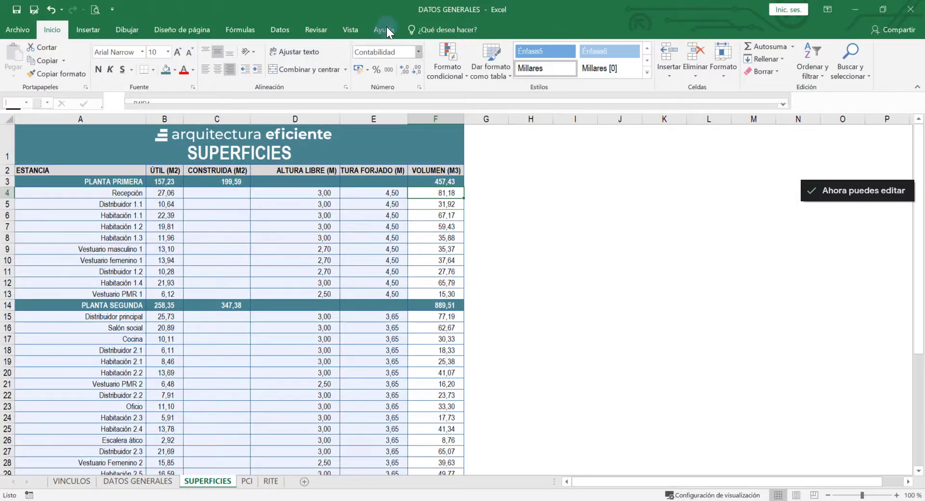
{"action": "left_click", "coordinate": [137, 481]}
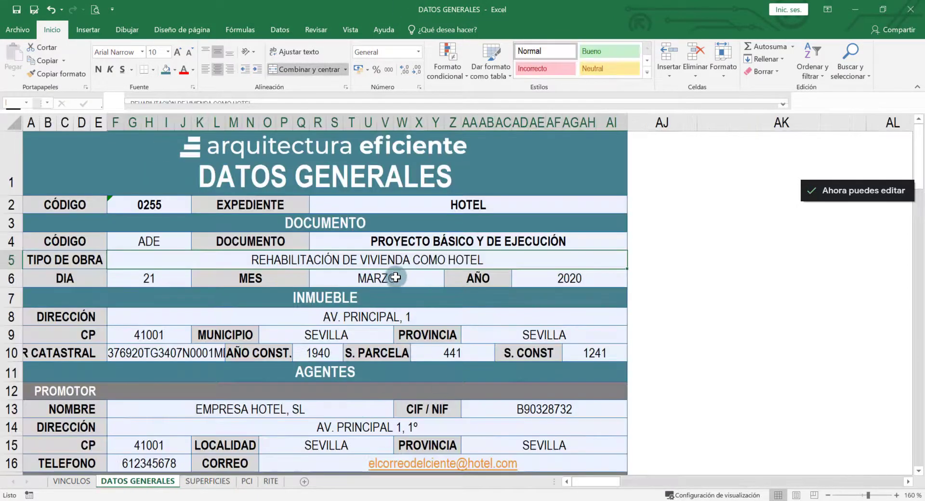
{"action": "scroll", "coordinate": [395, 277], "scroll_direction": "down", "scroll_amount": 13}
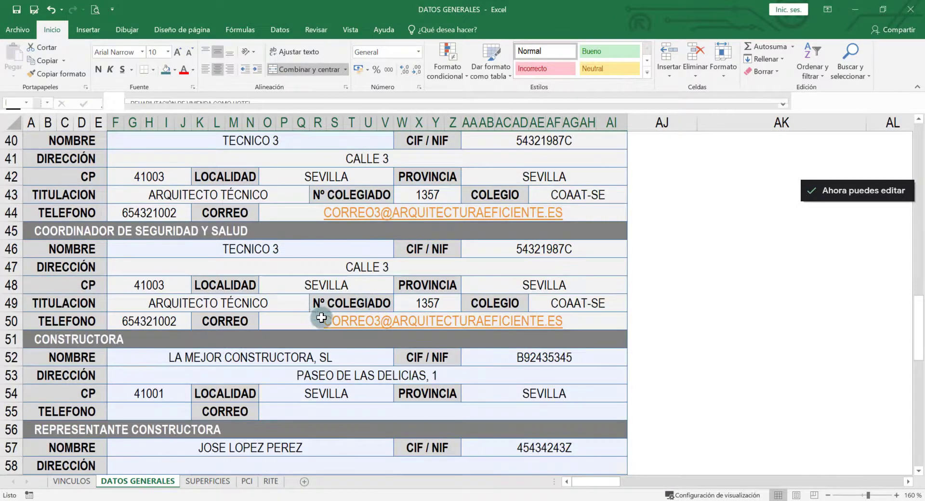
{"action": "scroll", "coordinate": [333, 309], "scroll_direction": "down", "scroll_amount": 4}
{"action": "scroll", "coordinate": [341, 300], "scroll_direction": "up", "scroll_amount": 13}
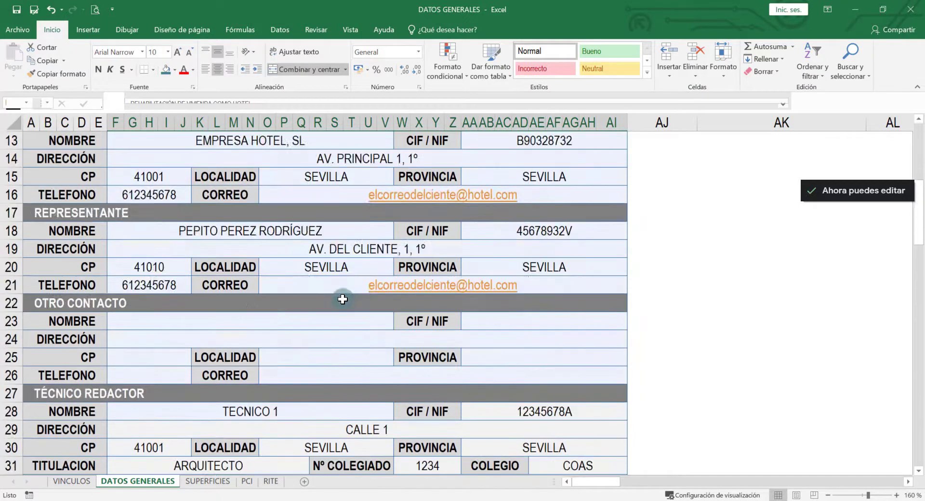
{"action": "scroll", "coordinate": [342, 299], "scroll_direction": "up", "scroll_amount": 1}
- On the SUPERFICIES sheet, inspect Planta Primera's useful-area subtotal formula and its room, area, height and volume data
{"action": "left_click", "coordinate": [208, 481]}
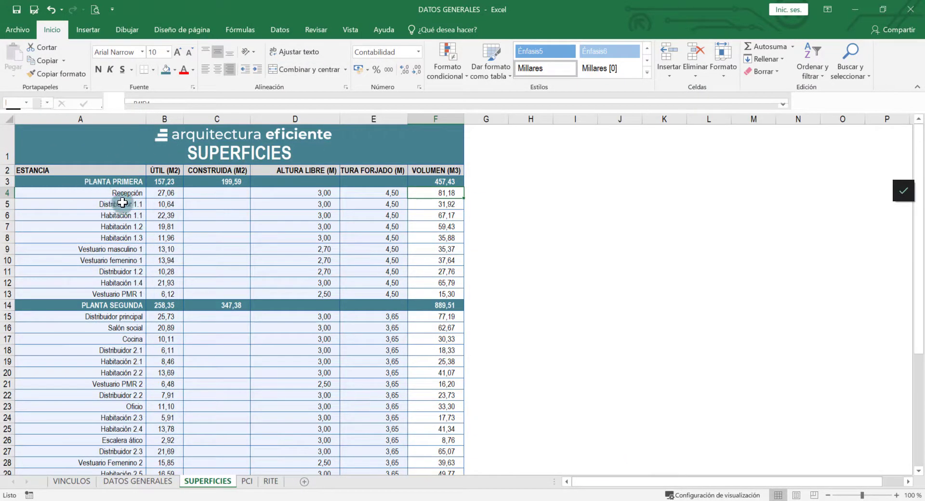
{"action": "double_click", "coordinate": [167, 182]}
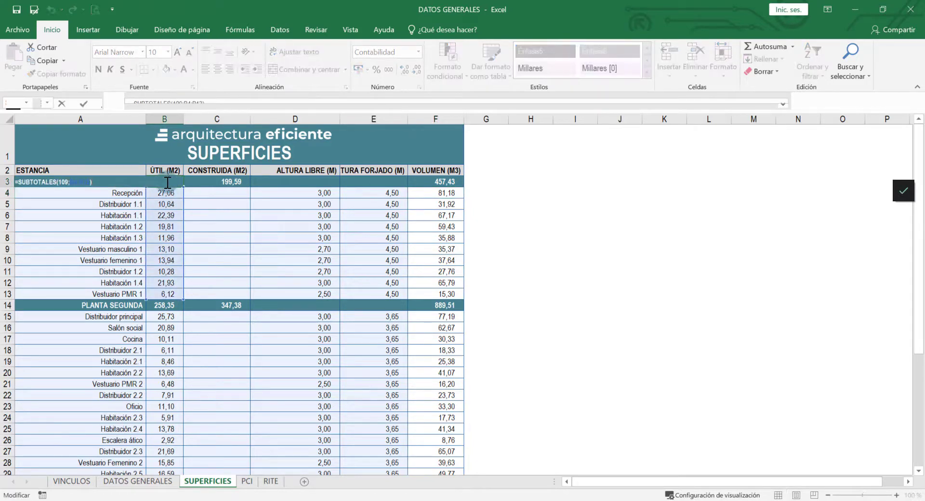
{"action": "key", "text": "Escape"}
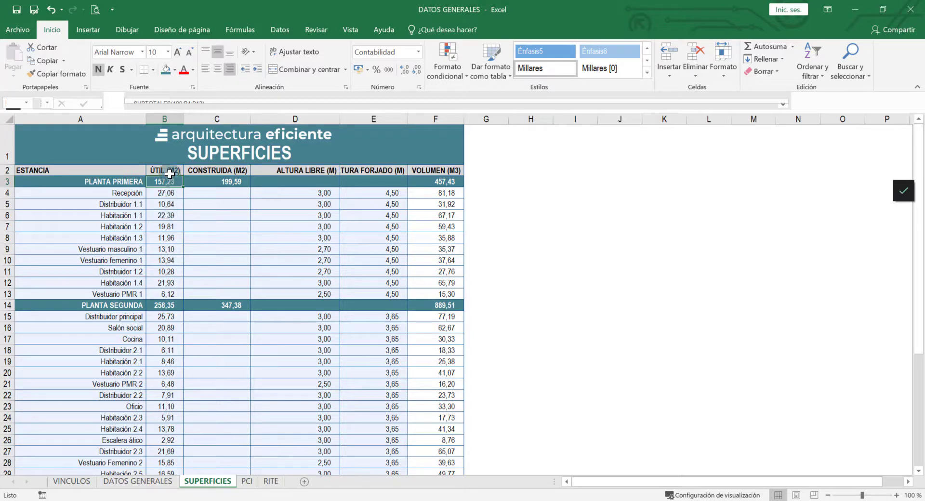
{"action": "left_click_drag", "start_coordinate": [109, 190], "coordinate": [192, 293]}
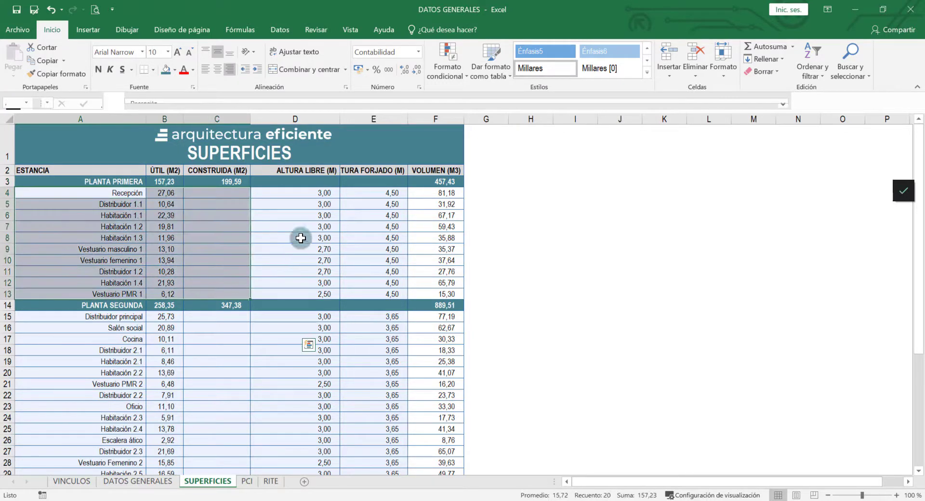
{"action": "left_click_drag", "start_coordinate": [304, 203], "coordinate": [316, 297]}
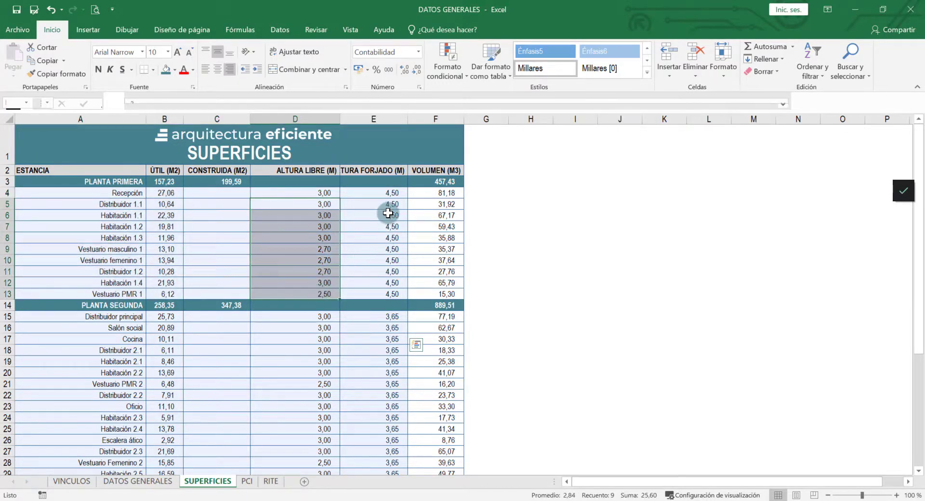
{"action": "left_click_drag", "start_coordinate": [388, 199], "coordinate": [392, 294]}
{"action": "left_click_drag", "start_coordinate": [440, 196], "coordinate": [435, 284]}
- Examine the TOTAL row and the maximum and minimum free height cells below the surface table
{"action": "scroll", "coordinate": [436, 285], "scroll_direction": "down", "scroll_amount": 5}
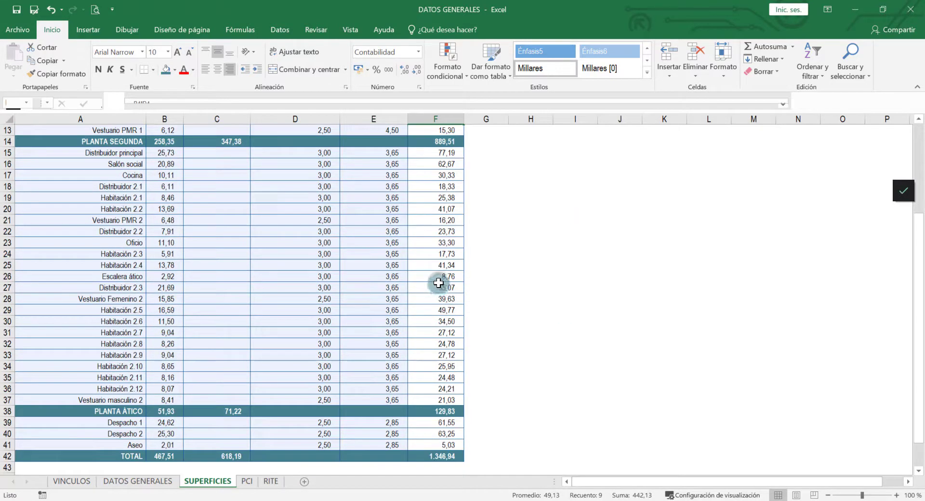
{"action": "scroll", "coordinate": [279, 225], "scroll_direction": "down", "scroll_amount": 1}
{"action": "left_click_drag", "start_coordinate": [64, 388], "coordinate": [424, 387]}
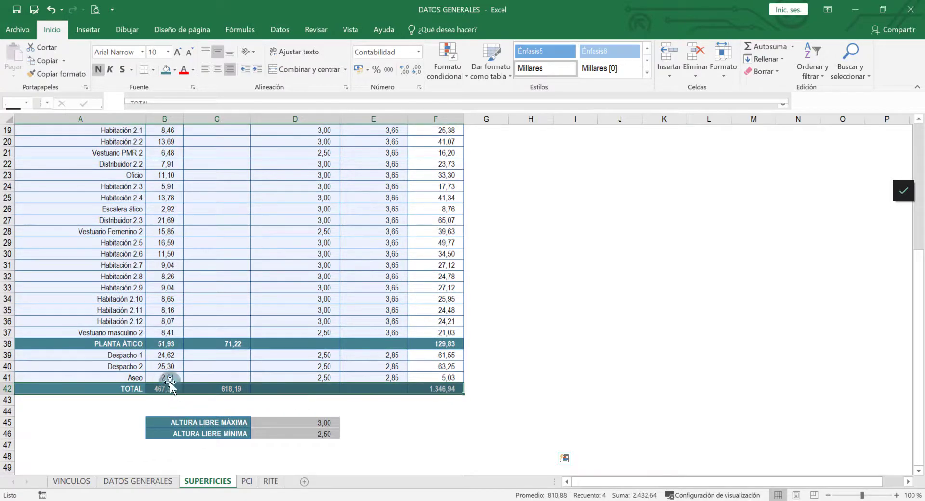
{"action": "scroll", "coordinate": [166, 388], "scroll_direction": "up", "scroll_amount": 1}
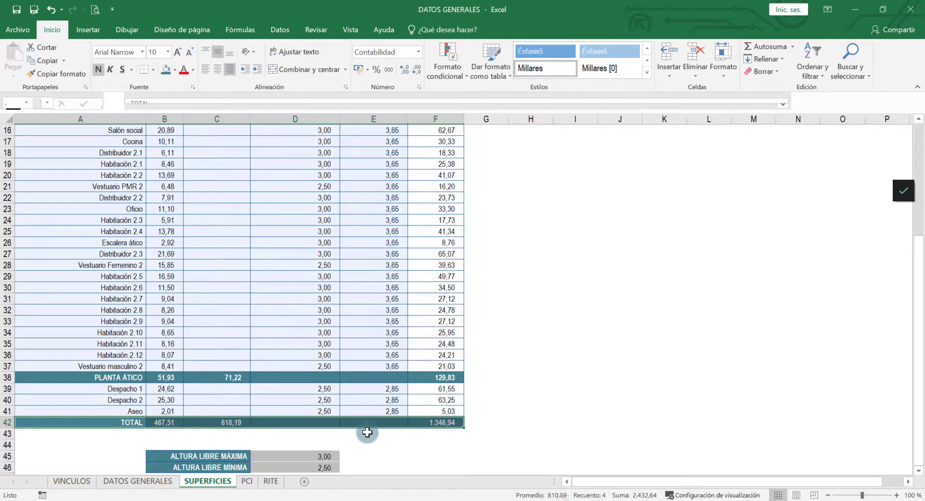
{"action": "scroll", "coordinate": [367, 432], "scroll_direction": "down", "scroll_amount": 2}
{"action": "left_click_drag", "start_coordinate": [308, 384], "coordinate": [306, 396]}
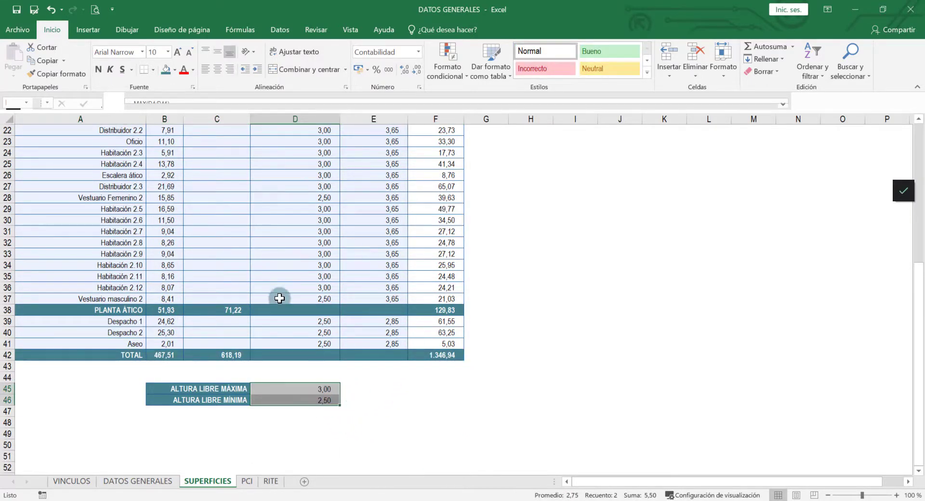
- Check the surface table in the MEMORIA HOTEL Word document and return to the SUPERFICIES sheet in Excel
{"action": "scroll", "coordinate": [280, 298], "scroll_direction": "up", "scroll_amount": 5}
{"action": "scroll", "coordinate": [302, 277], "scroll_direction": "down", "scroll_amount": 3}
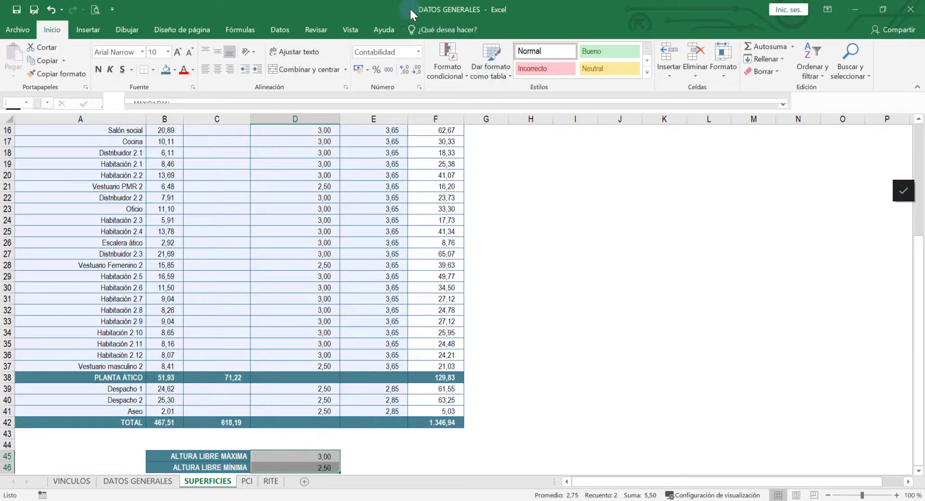
{"action": "left_click", "coordinate": [859, 9]}
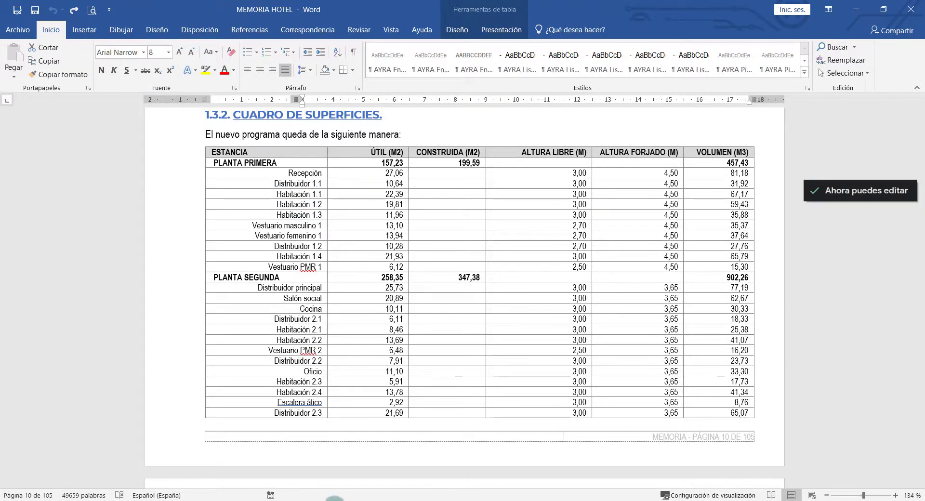
{"action": "left_click", "coordinate": [343, 500]}
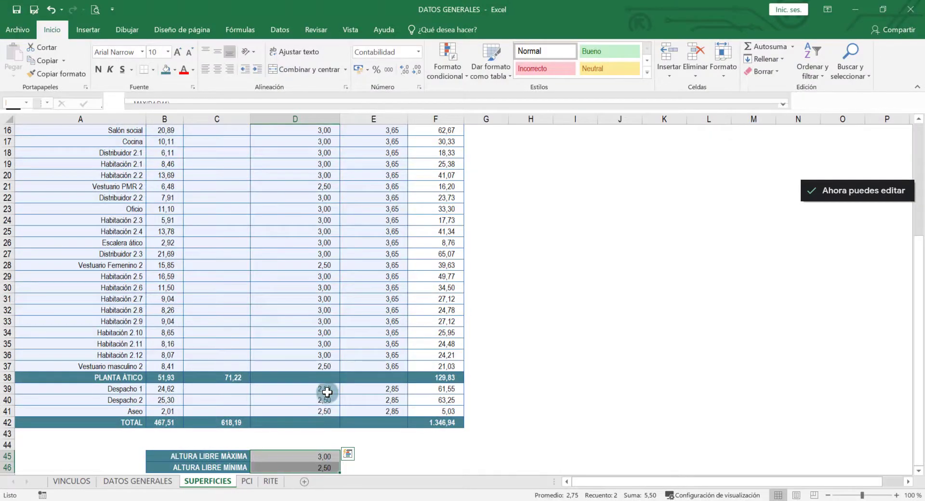
- Arrange the MEMORIA HOTEL document and the DATOS GENERALES workbook side by side with both surface tables in view
{"action": "key", "text": "super+Right"}
{"action": "left_click", "coordinate": [245, 337]}
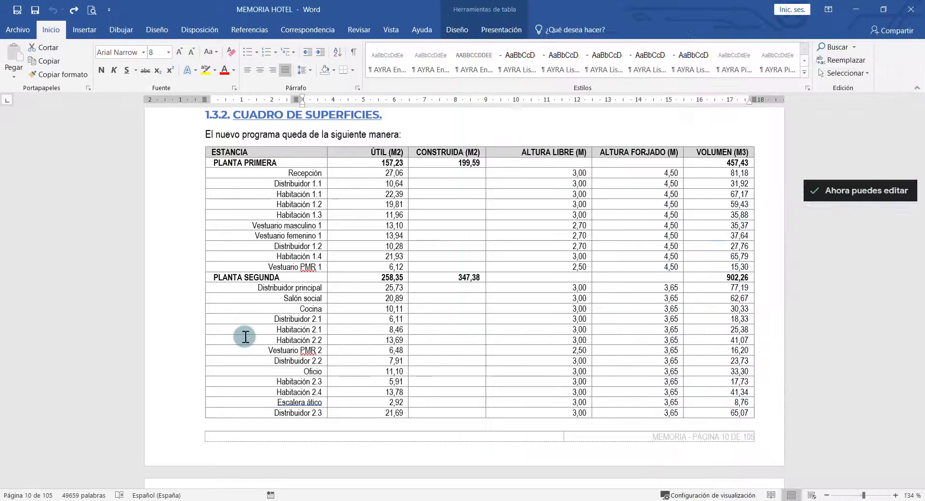
{"action": "key", "text": "super+Left"}
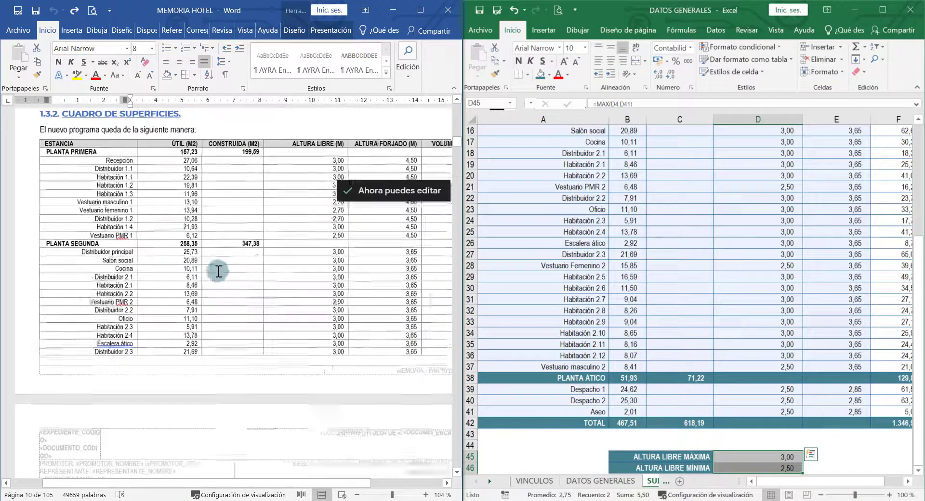
{"action": "scroll", "coordinate": [220, 271], "scroll_direction": "down", "scroll_amount": 1}
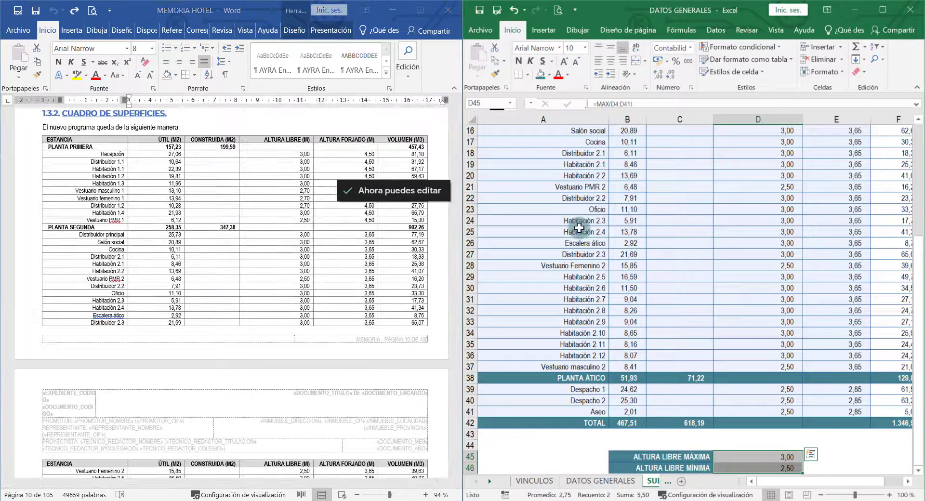
{"action": "left_click", "coordinate": [654, 481]}
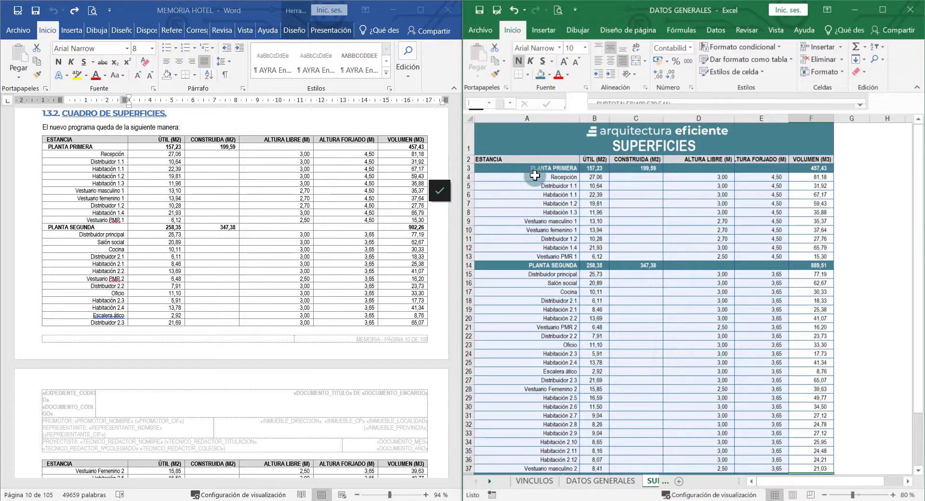
- Copy Planta Primera's room rows from Recepción to Vestuario PMR 1 in Excel and paste them over the matching rows of the Word surface table
{"action": "left_click_drag", "start_coordinate": [535, 176], "coordinate": [814, 251]}
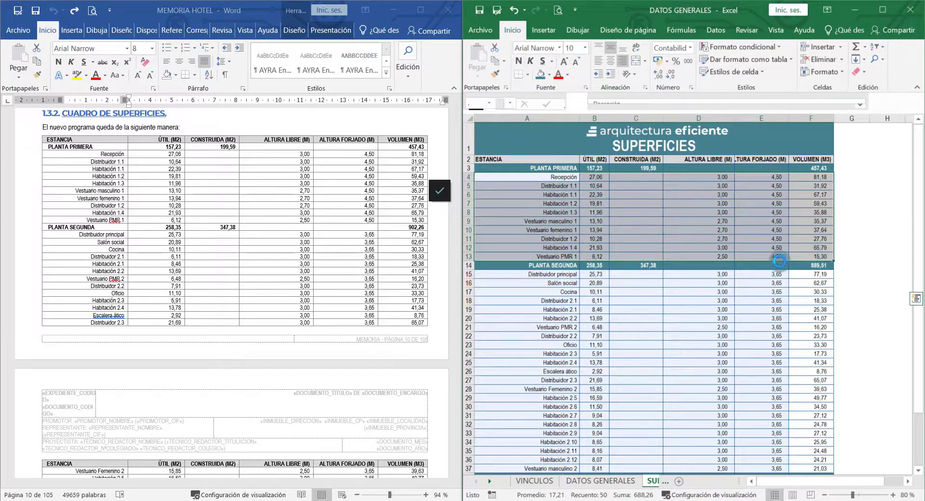
{"action": "key", "text": "ctrl+c"}
{"action": "left_click_drag", "start_coordinate": [120, 153], "coordinate": [407, 225]}
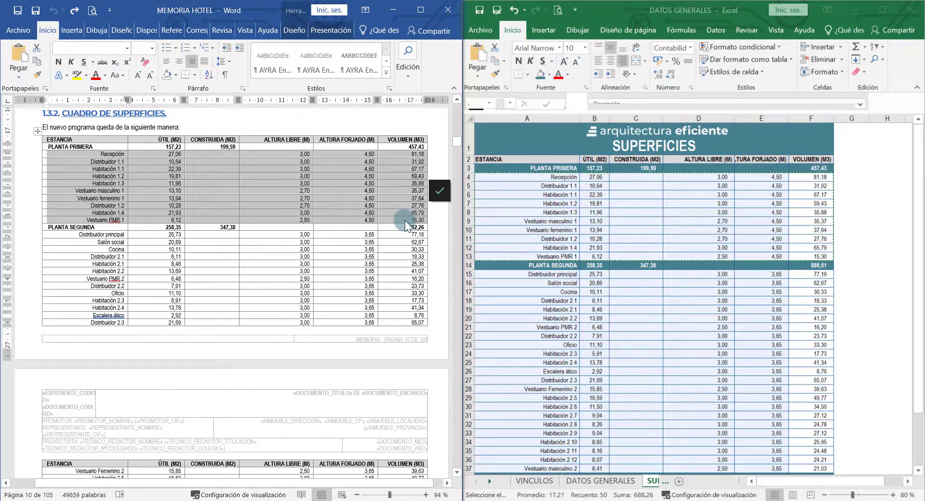
{"action": "right_click", "coordinate": [406, 225]}
{"action": "left_click", "coordinate": [505, 272]}
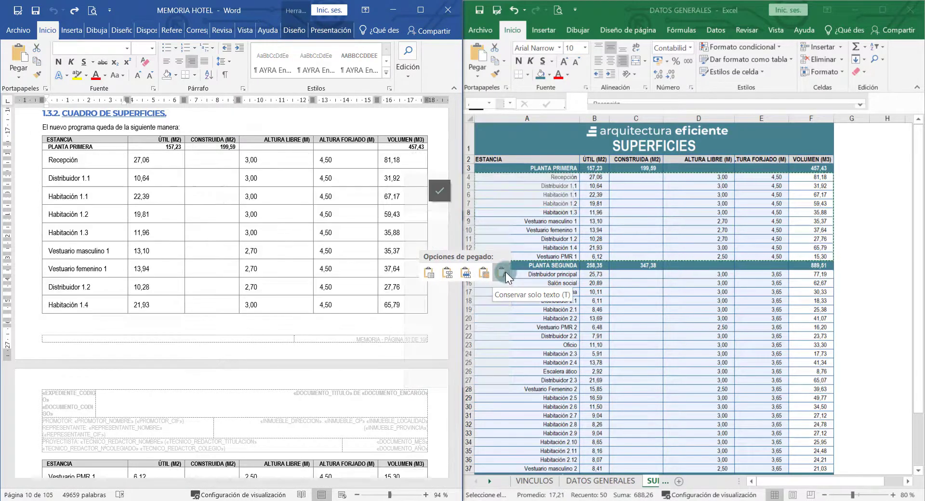
{"action": "left_click", "coordinate": [443, 273]}
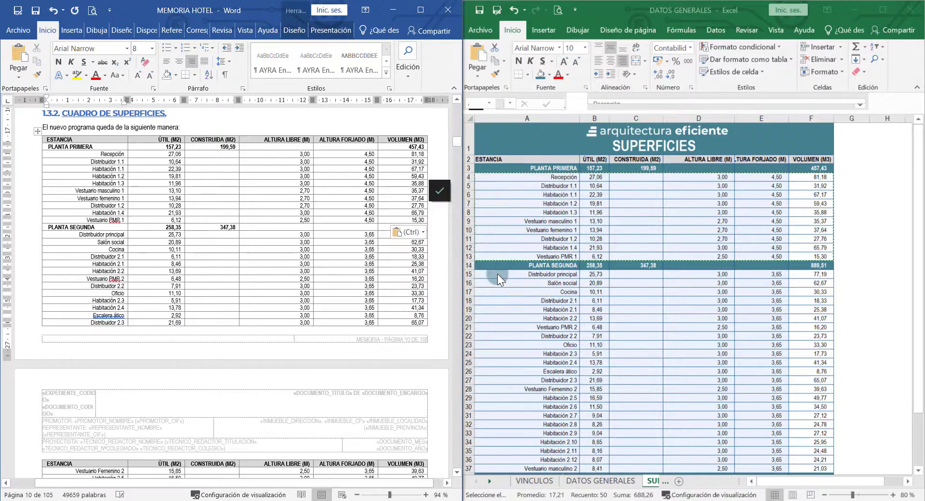
- Compare the Planta Primera subtotals and room figures in the Word surface table with the SUPERFICIES sheet
{"action": "double_click", "coordinate": [235, 148]}
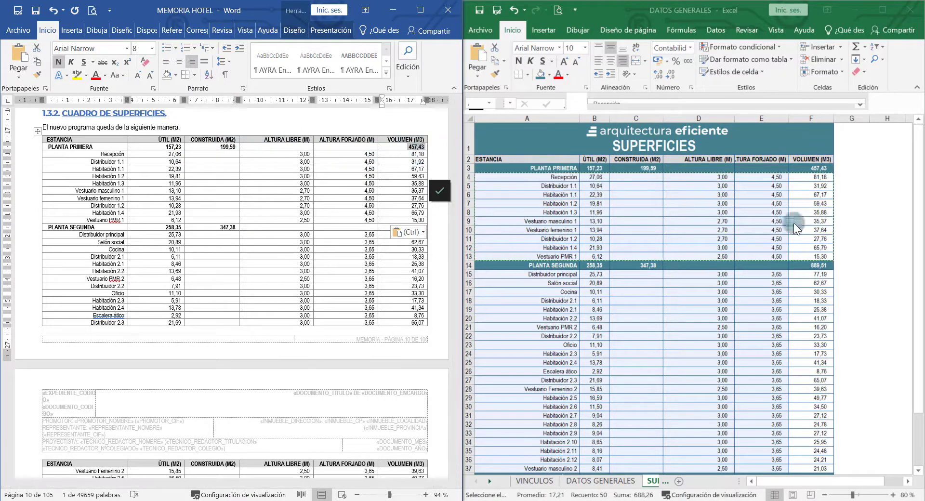
{"action": "left_click", "coordinate": [795, 206]}
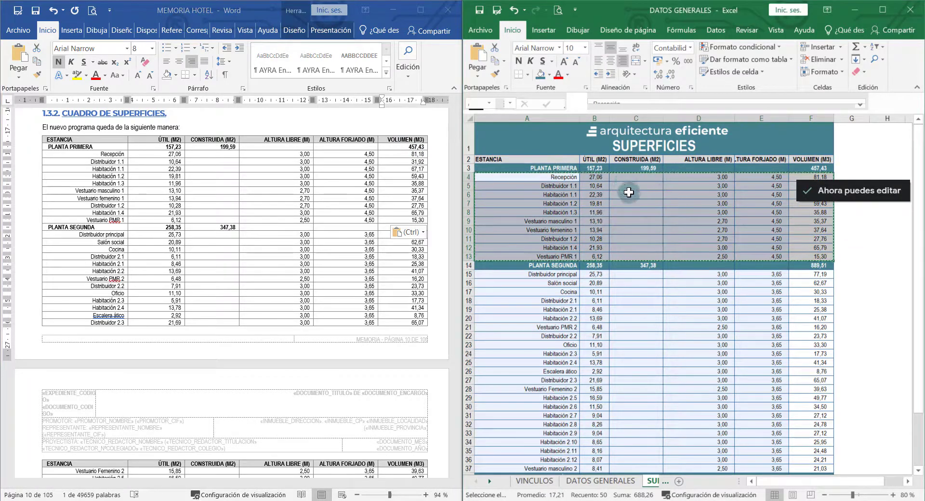
{"action": "left_click", "coordinate": [659, 211]}
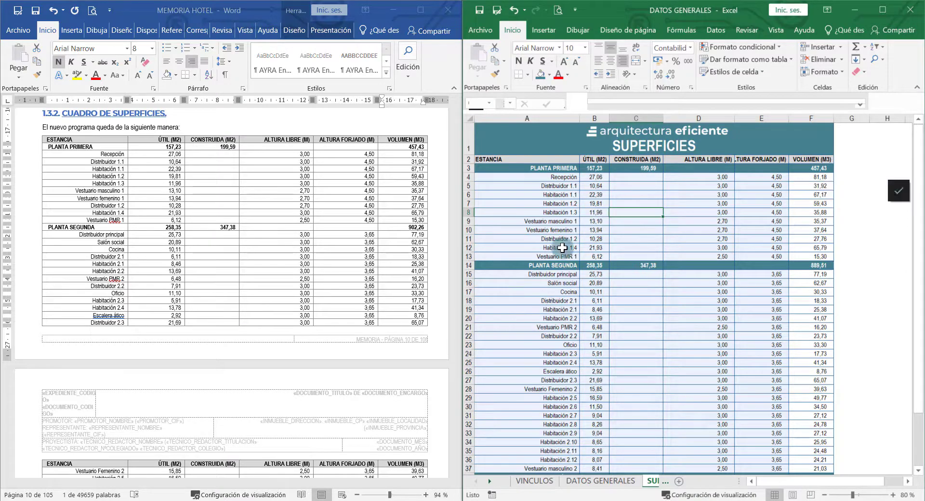
{"action": "scroll", "coordinate": [260, 240], "scroll_direction": "down", "scroll_amount": 9}
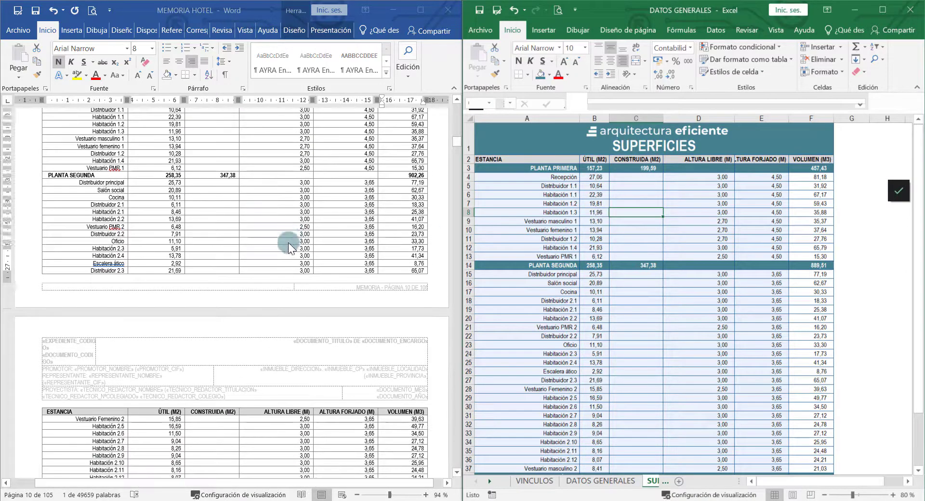
{"action": "scroll", "coordinate": [287, 288], "scroll_direction": "up", "scroll_amount": 12}
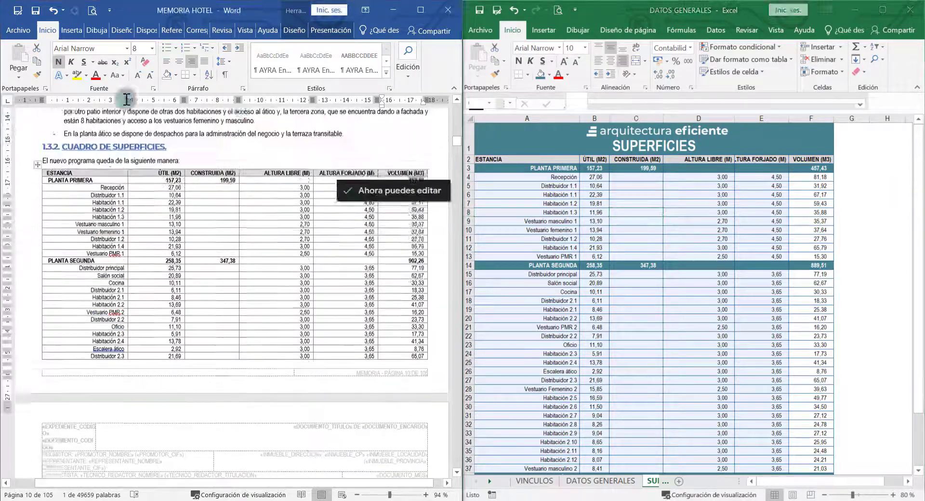
- Maximize the Word document and link it to the VINCULOS$ table of the DATOS GENERALES workbook as its existing mail merge recipient list
{"action": "left_click", "coordinate": [421, 10]}
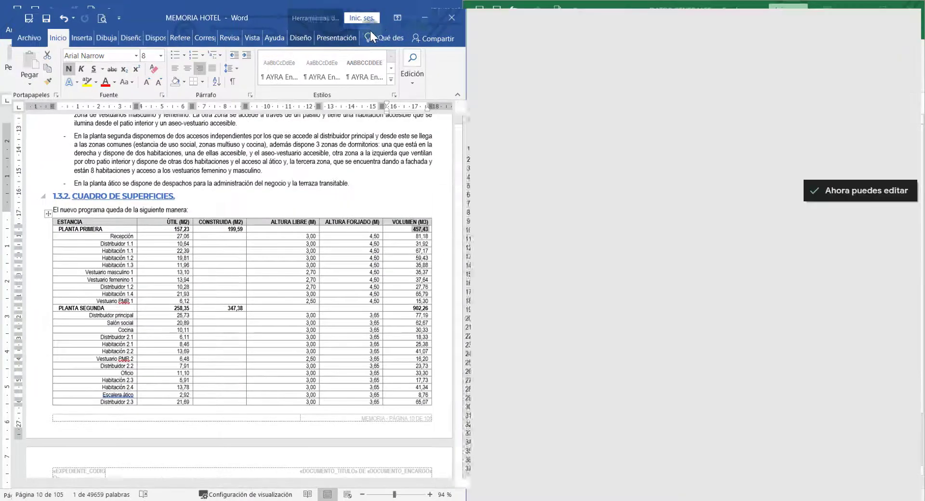
{"action": "left_click", "coordinate": [317, 27]}
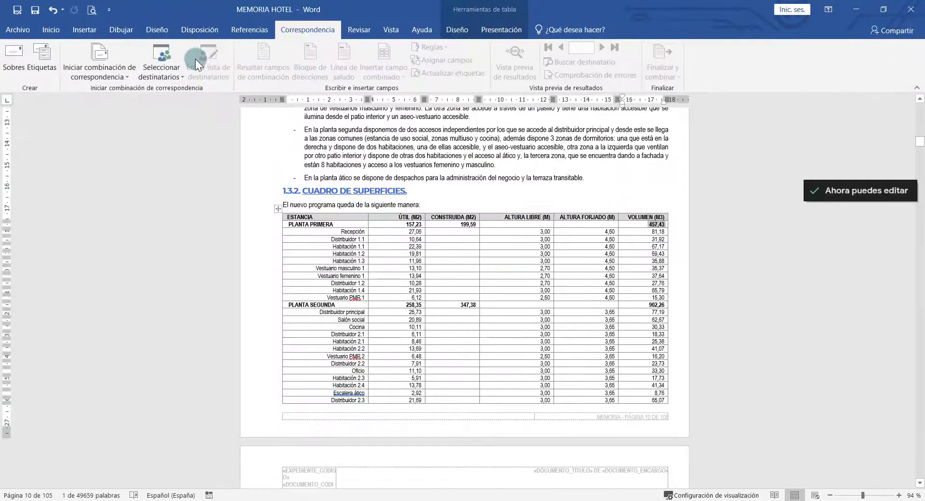
{"action": "left_click", "coordinate": [164, 63]}
{"action": "left_click", "coordinate": [179, 106]}
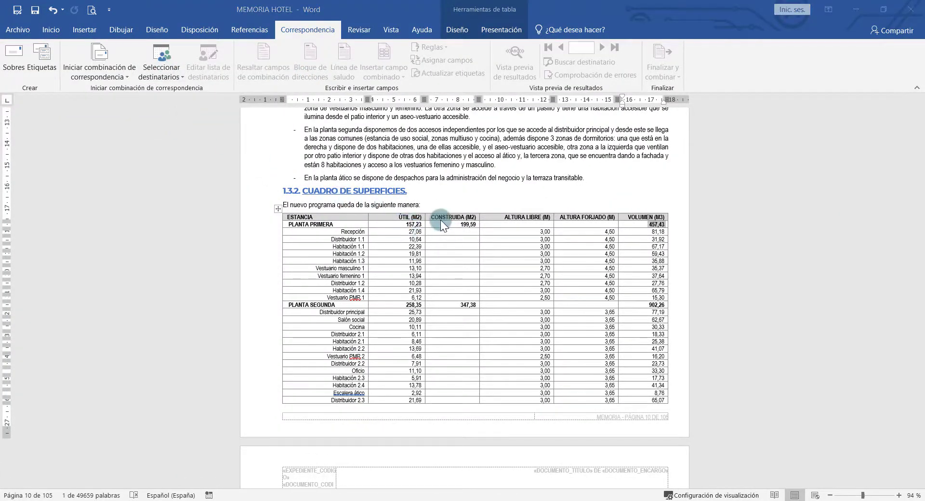
{"action": "left_click", "coordinate": [184, 115]}
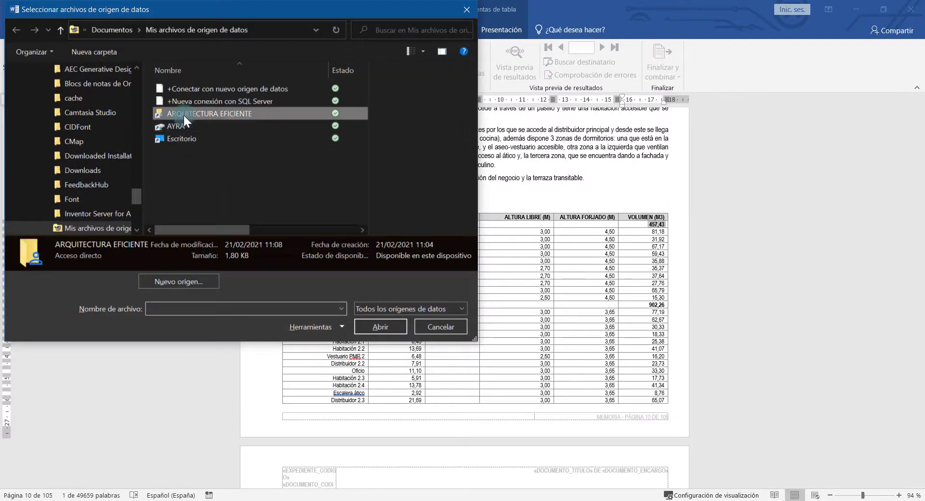
{"action": "double_click", "coordinate": [183, 115]}
{"action": "double_click", "coordinate": [209, 138]}
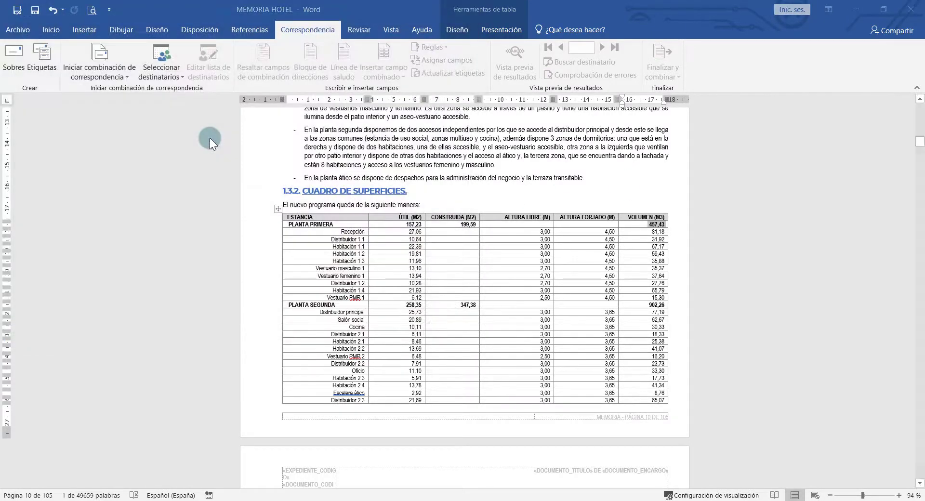
{"action": "left_click", "coordinate": [36, 63]}
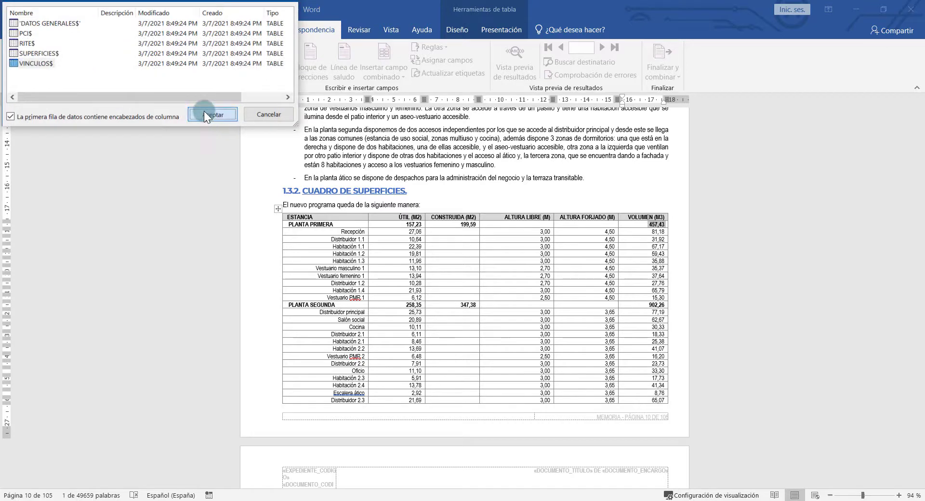
{"action": "left_click", "coordinate": [204, 115]}
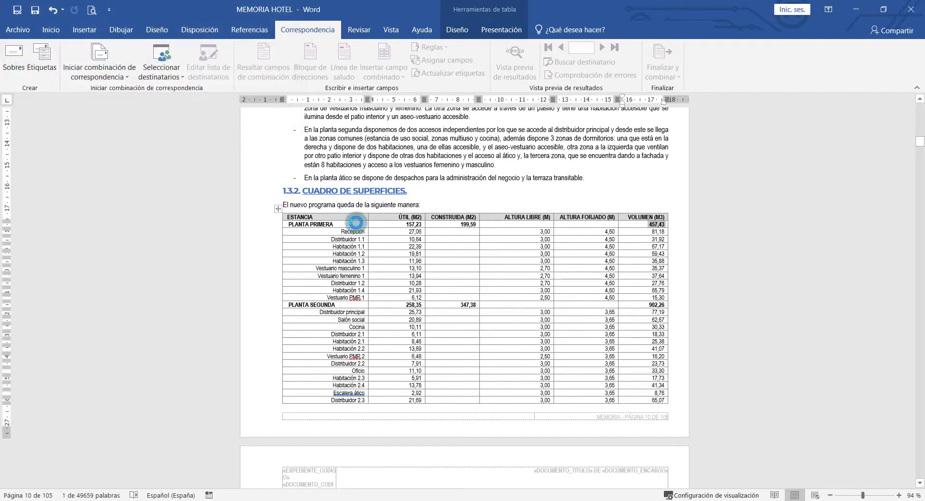
- Review the merged project data in the report's opening pages, page headers and 1.1. AGENTES section
{"action": "scroll", "coordinate": [289, 211], "scroll_direction": "up", "scroll_amount": 5}
{"action": "left_click_drag", "start_coordinate": [920, 139], "coordinate": [920, 98]}
{"action": "scroll", "coordinate": [424, 241], "scroll_direction": "up", "scroll_amount": 2}
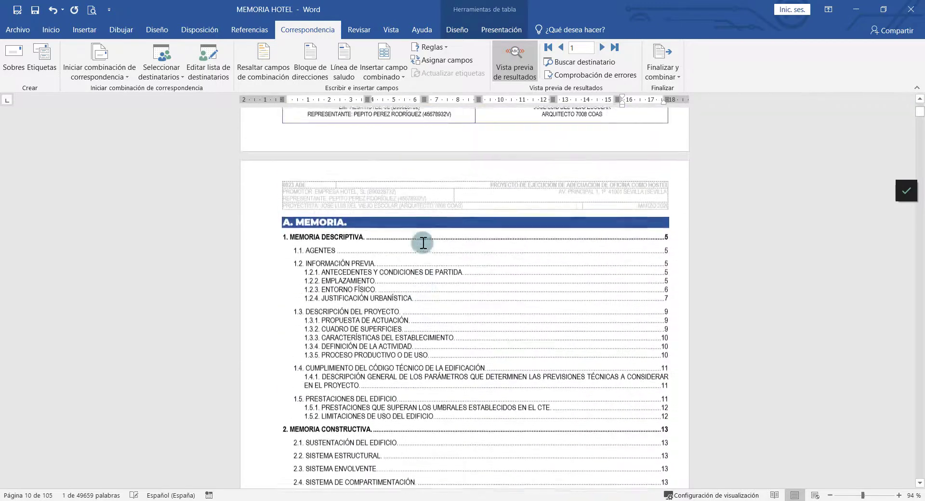
{"action": "scroll", "coordinate": [367, 187], "scroll_direction": "up", "scroll_amount": 2}
{"action": "scroll", "coordinate": [499, 268], "scroll_direction": "down", "scroll_amount": 7}
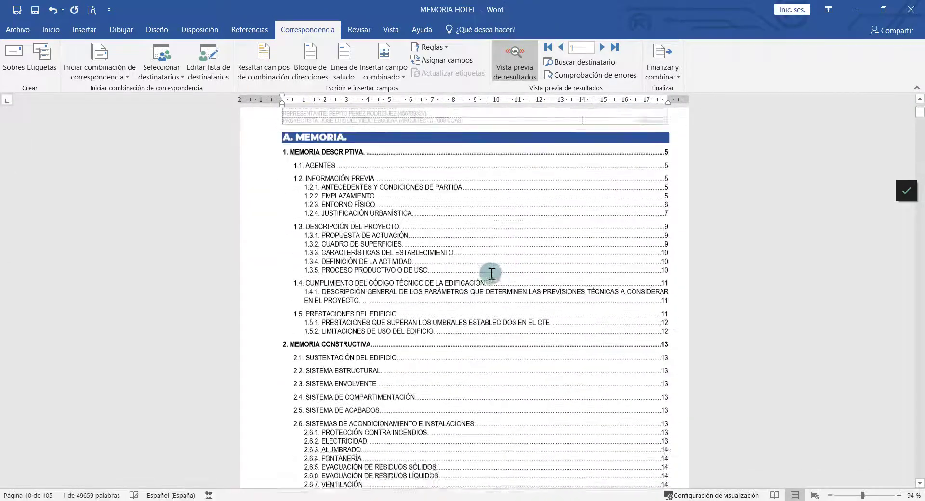
{"action": "scroll", "coordinate": [487, 275], "scroll_direction": "down", "scroll_amount": 20}
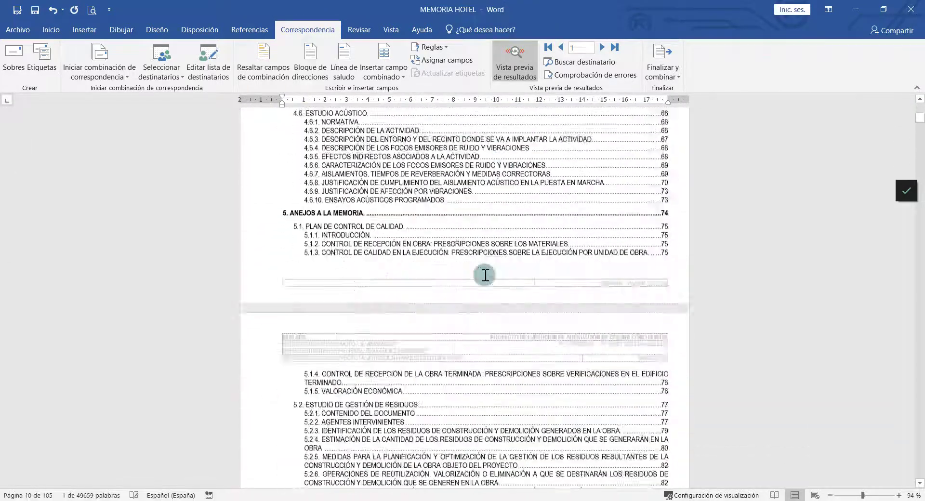
{"action": "scroll", "coordinate": [485, 275], "scroll_direction": "down", "scroll_amount": 10}
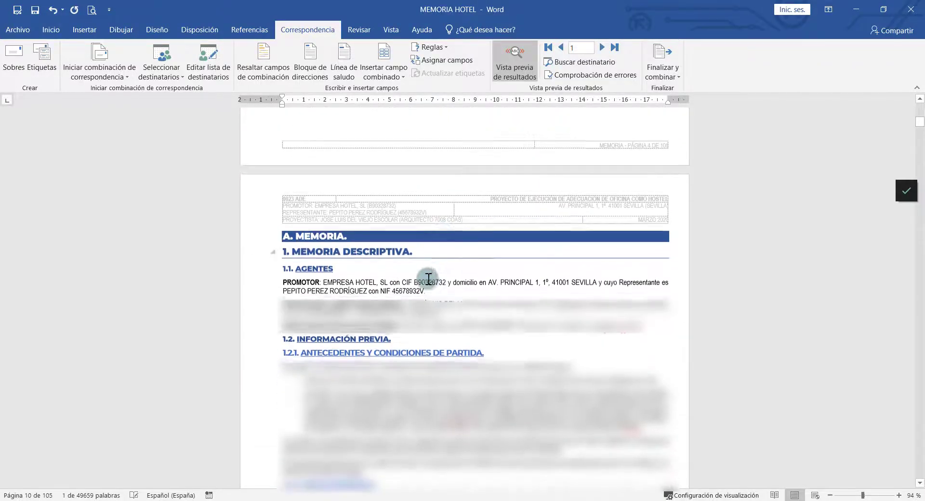
- Look through the report from ENTORNO FÍSICO past the surface table to the occupancy table above section 3.2.3.3
{"action": "scroll", "coordinate": [263, 296], "scroll_direction": "down", "scroll_amount": 10}
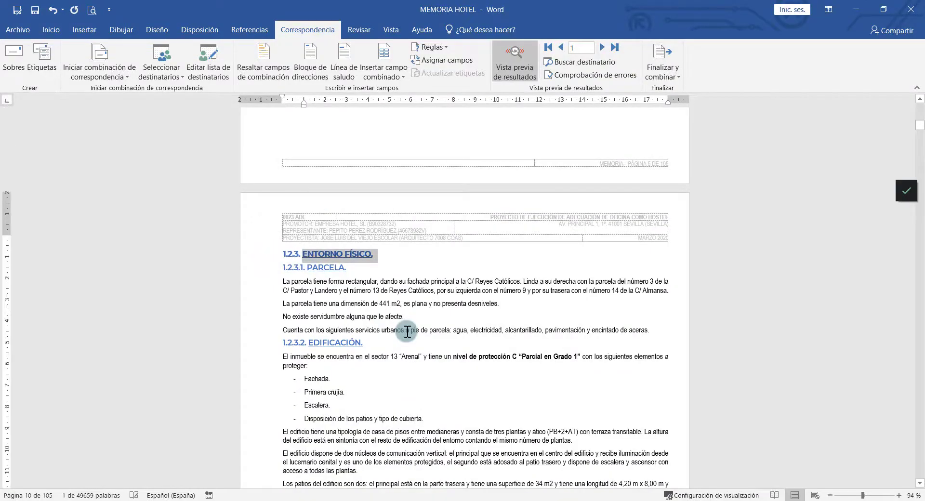
{"action": "scroll", "coordinate": [422, 334], "scroll_direction": "down", "scroll_amount": 3}
{"action": "scroll", "coordinate": [423, 334], "scroll_direction": "down", "scroll_amount": 15}
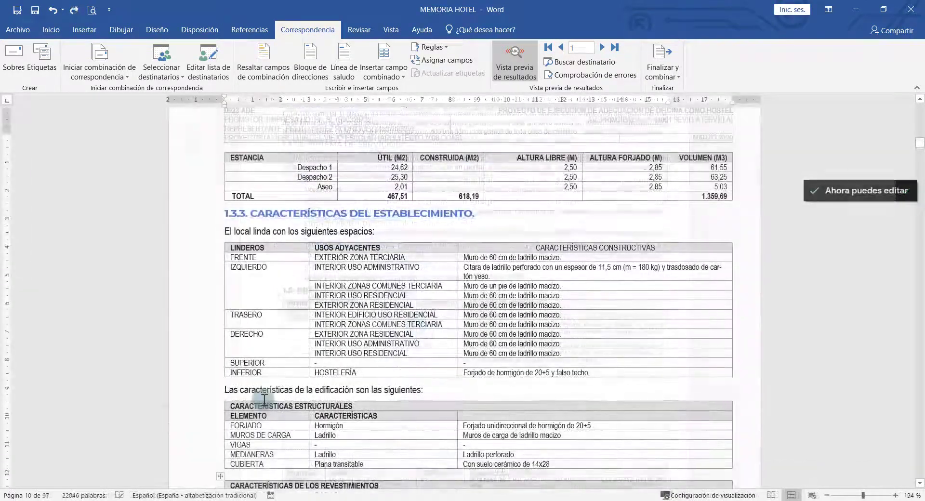
{"action": "scroll", "coordinate": [263, 400], "scroll_direction": "down", "scroll_amount": 12}
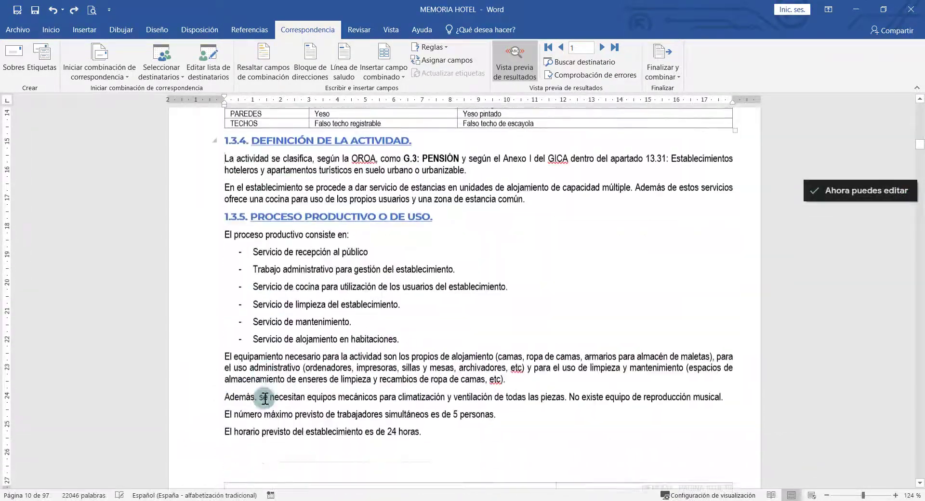
{"action": "scroll", "coordinate": [278, 398], "scroll_direction": "down", "scroll_amount": 20}
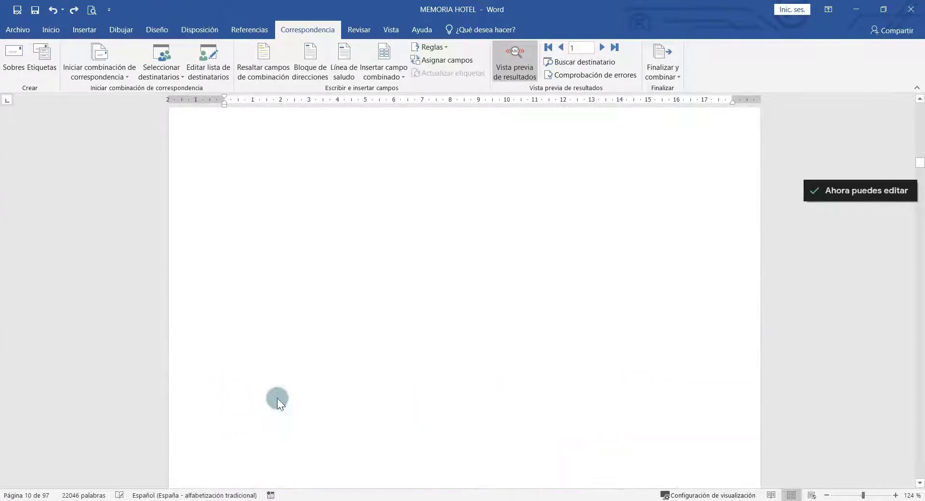
{"action": "scroll", "coordinate": [279, 398], "scroll_direction": "down", "scroll_amount": 15}
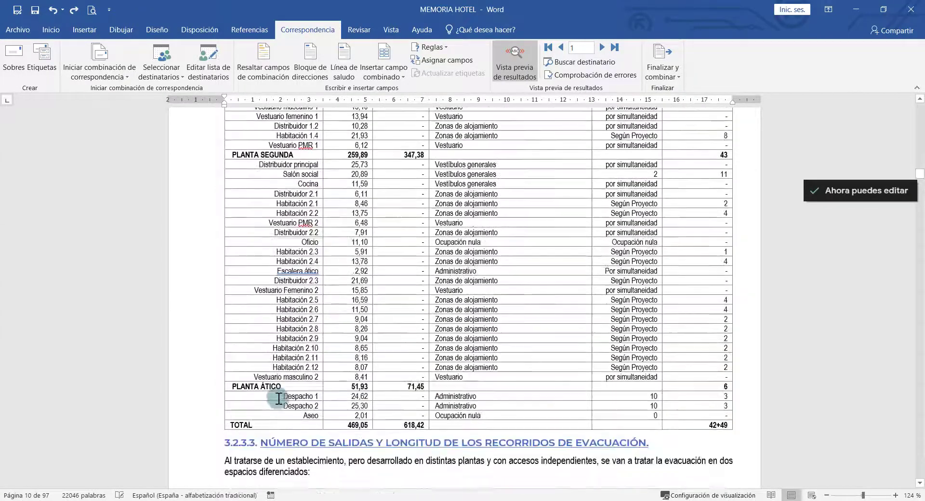
{"action": "scroll", "coordinate": [389, 406], "scroll_direction": "up", "scroll_amount": 3}
{"action": "scroll", "coordinate": [388, 406], "scroll_direction": "up", "scroll_amount": 2}
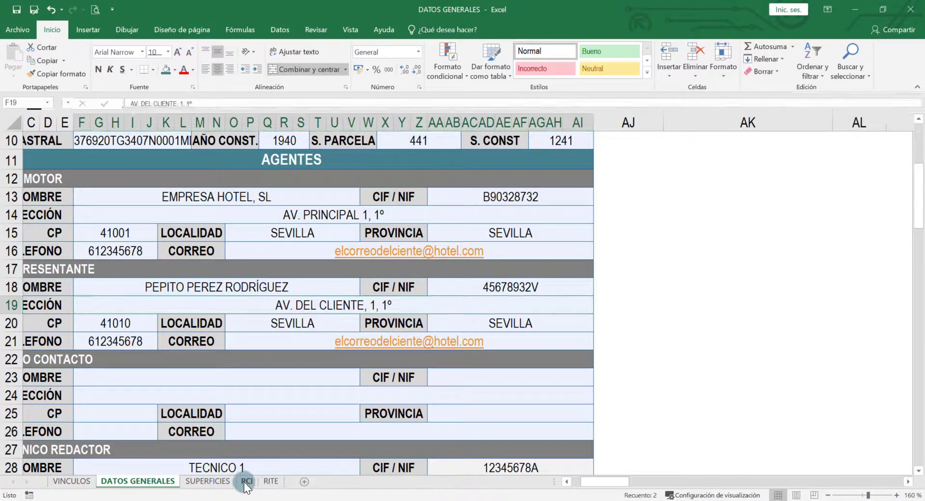
- On the PCI sheet of the DATOS GENERALES workbook, review the room occupancy table and inspect the formula behind the Recepción name
{"action": "left_click", "coordinate": [246, 482]}
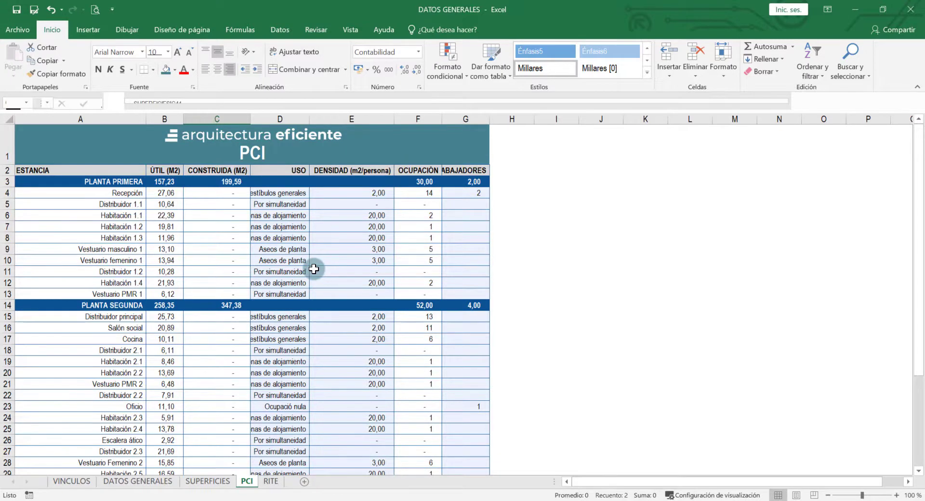
{"action": "scroll", "coordinate": [313, 269], "scroll_direction": "up", "scroll_amount": 1}
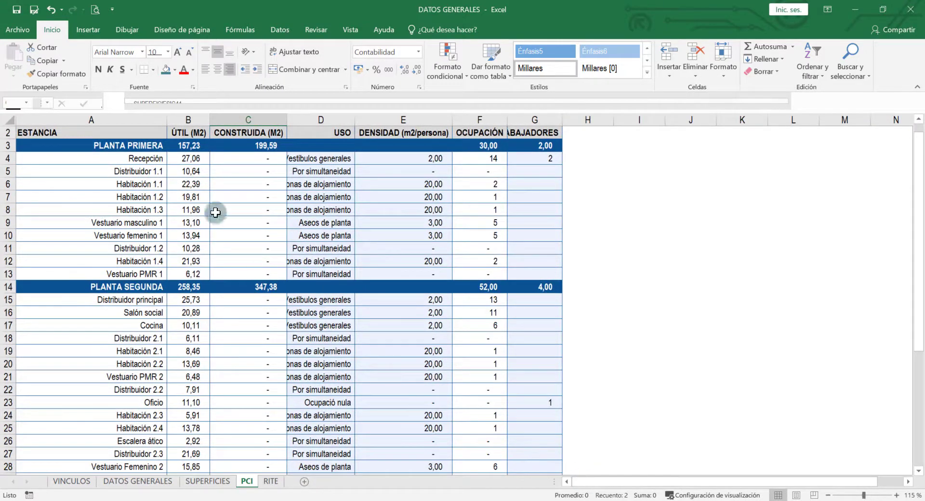
{"action": "left_click_drag", "start_coordinate": [146, 156], "coordinate": [212, 261]}
{"action": "left_click", "coordinate": [88, 181]}
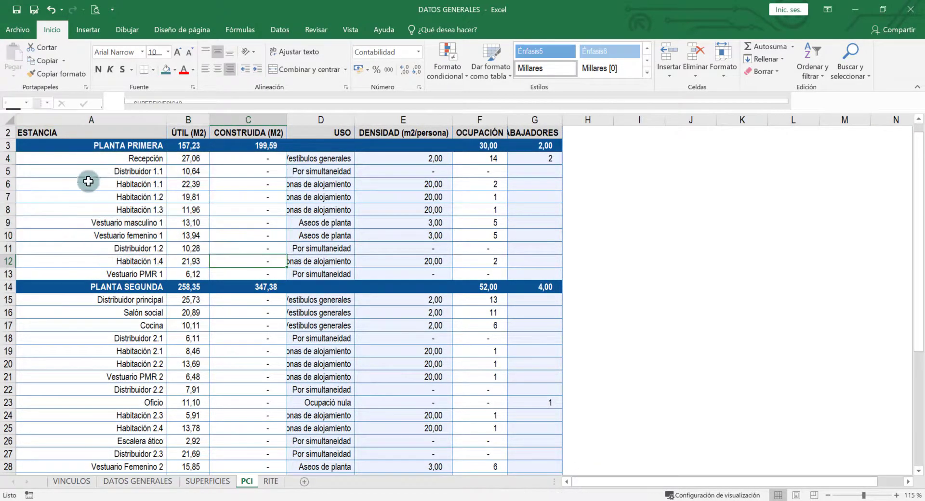
{"action": "scroll", "coordinate": [98, 180], "scroll_direction": "up", "scroll_amount": 1}
{"action": "left_click", "coordinate": [130, 205]}
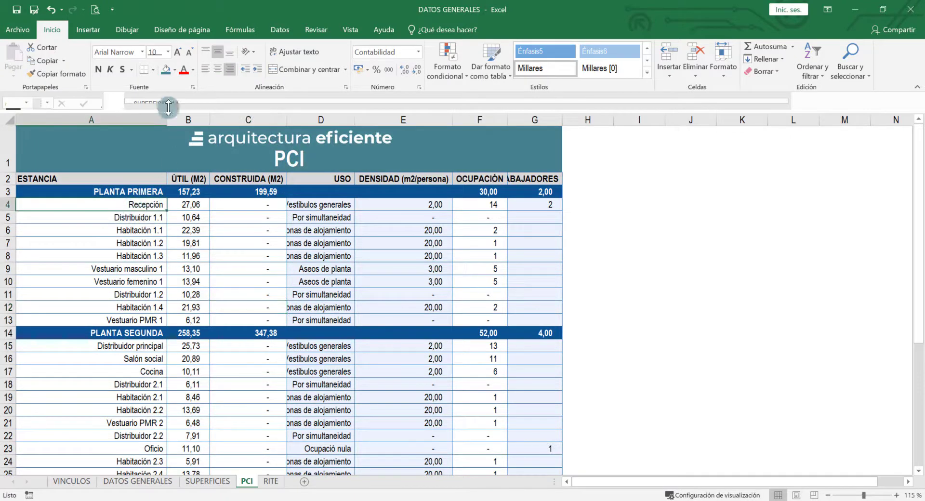
{"action": "left_click", "coordinate": [182, 105]}
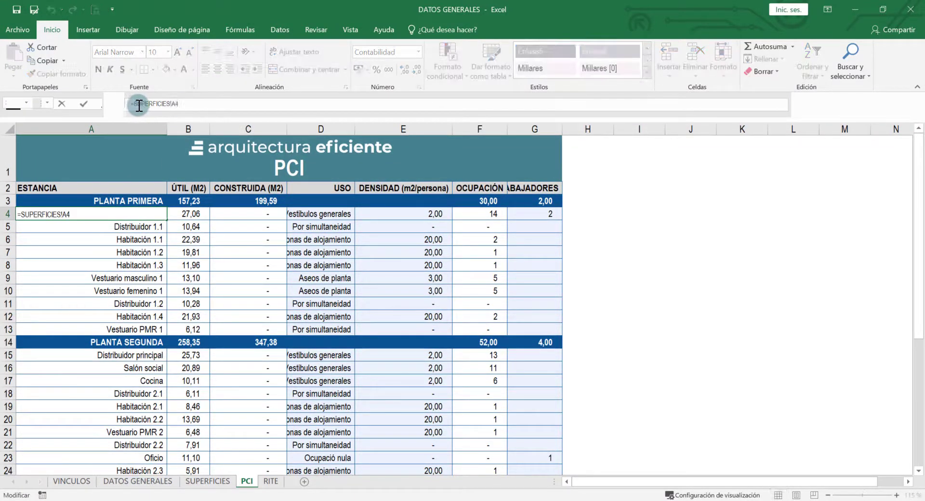
- Leave the PCI name formula unchanged and rename the Recepción room under PLANTA PRIMERA on the SUPERFICIES sheet as Entrada
{"action": "left_click", "coordinate": [200, 482]}
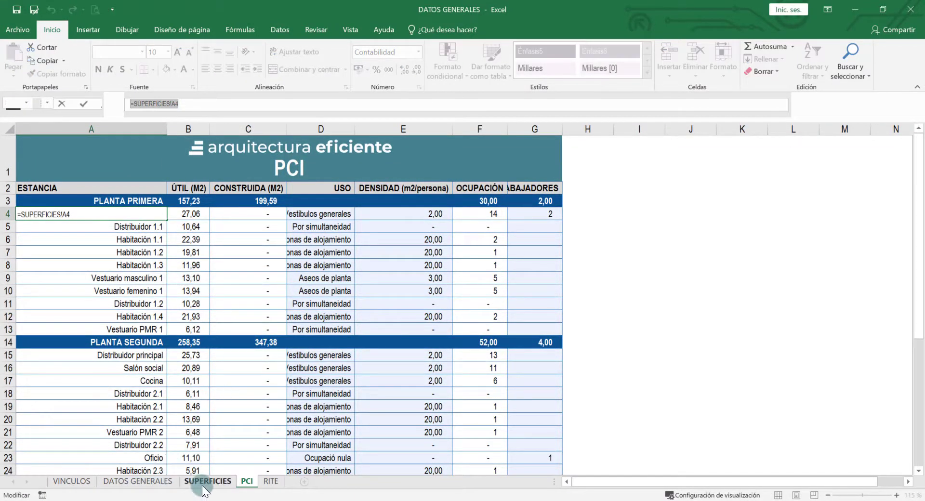
{"action": "left_click", "coordinate": [101, 191]}
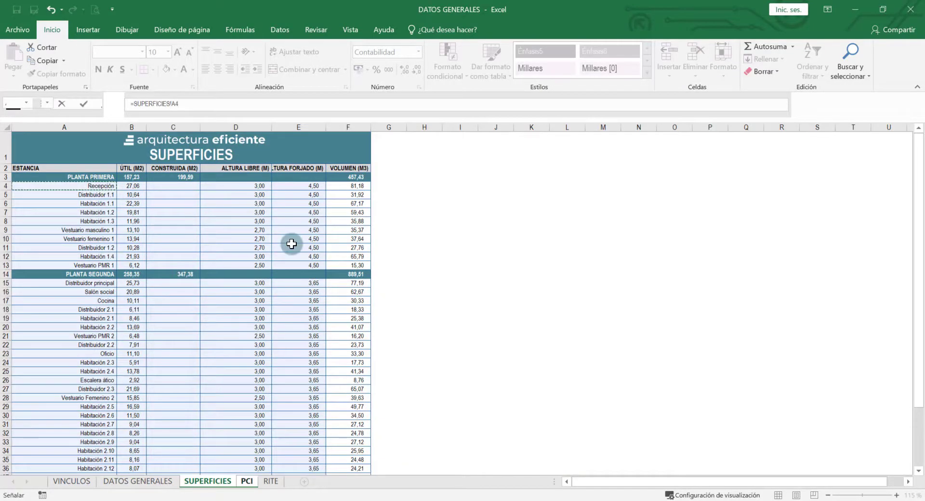
{"action": "key", "text": "Return"}
{"action": "left_click", "coordinate": [207, 481]}
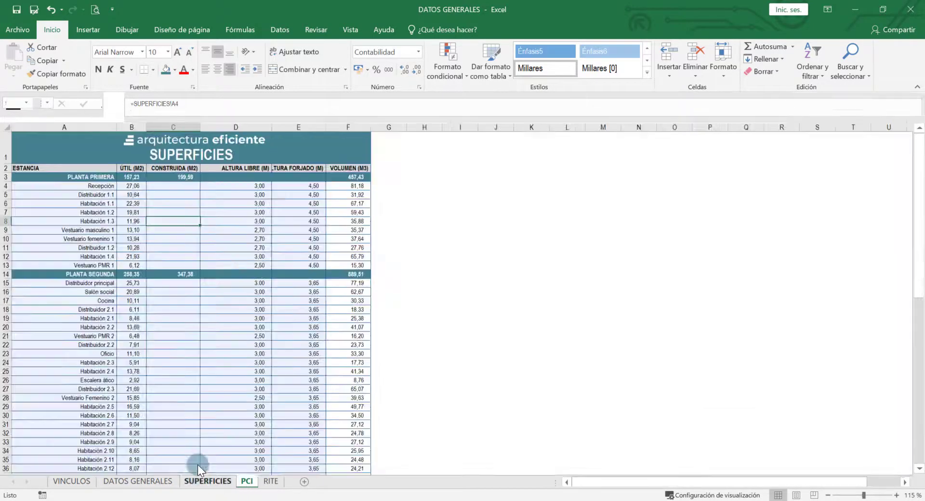
{"action": "left_click", "coordinate": [102, 215]}
{"action": "type", "text": "Entrada"}
{"action": "key", "text": "Return"}
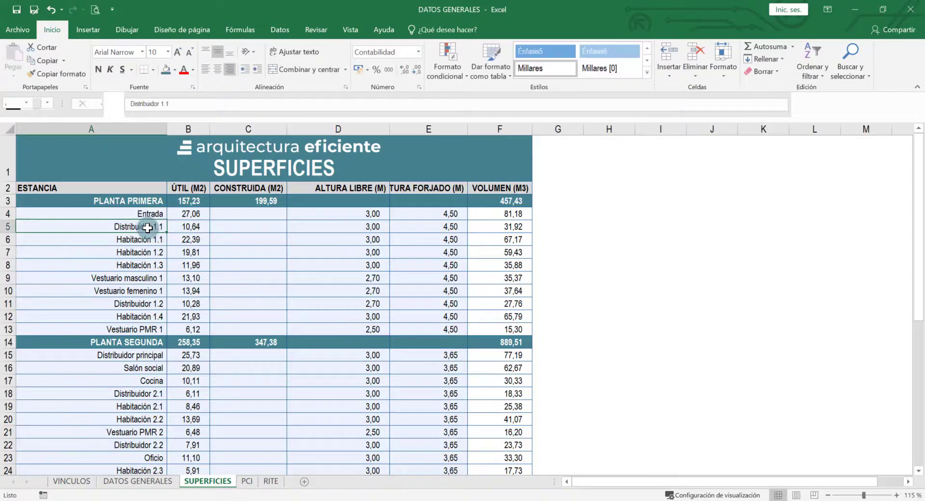
- Return to the PCI sheet and widen the USO column so the full room uses fit
{"action": "left_click", "coordinate": [247, 482]}
{"action": "key", "text": "Right"}
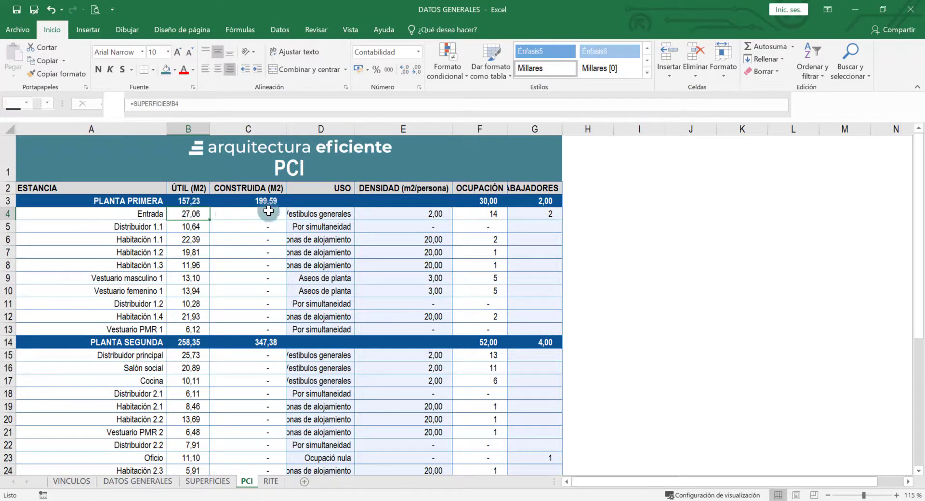
{"action": "left_click_drag", "start_coordinate": [362, 139], "coordinate": [378, 130]}
{"action": "left_click", "coordinate": [343, 219]}
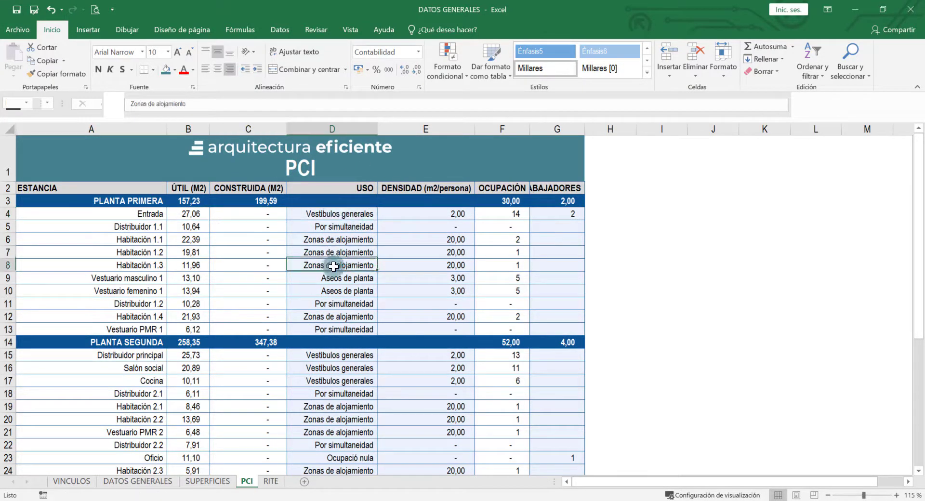
- Examine the PCI density values, the formula behind Entrada's occupancy, and the rows down to the TOTAL
{"action": "left_click_drag", "start_coordinate": [436, 213], "coordinate": [443, 305]}
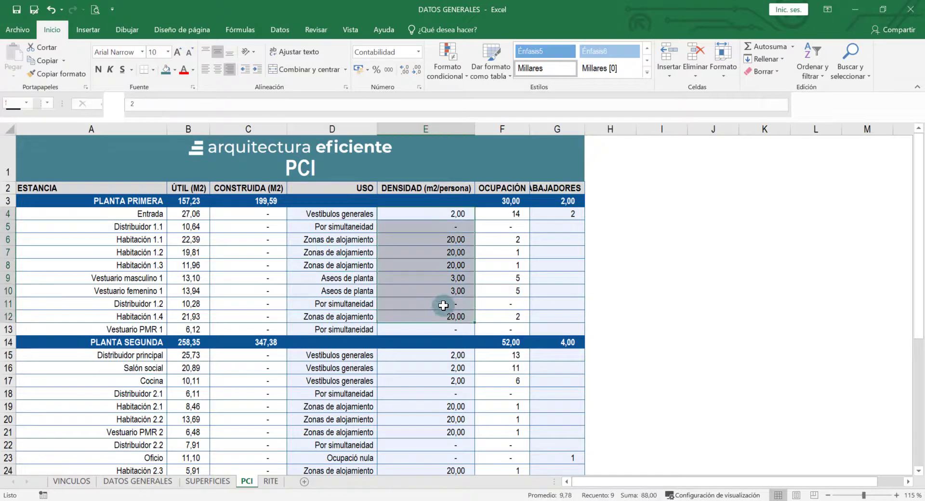
{"action": "double_click", "coordinate": [511, 214]}
{"action": "left_click", "coordinate": [485, 213]}
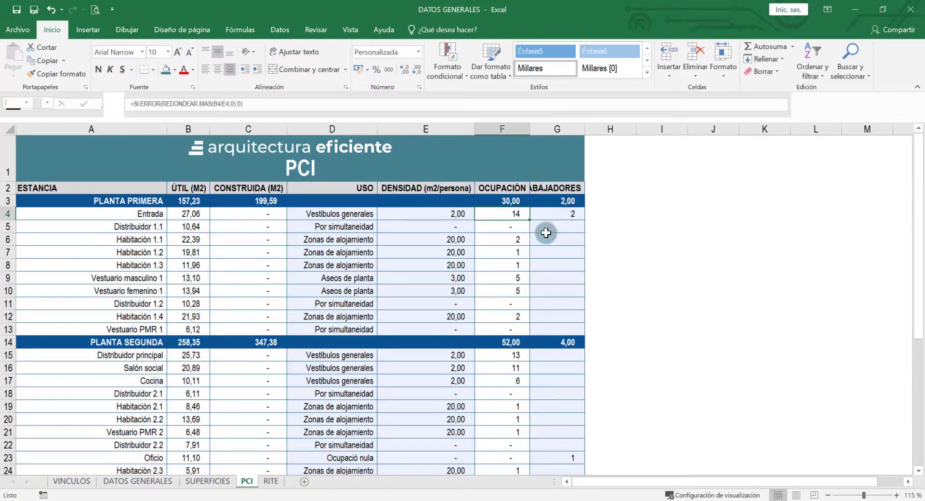
{"action": "scroll", "coordinate": [510, 298], "scroll_direction": "down", "scroll_amount": 8}
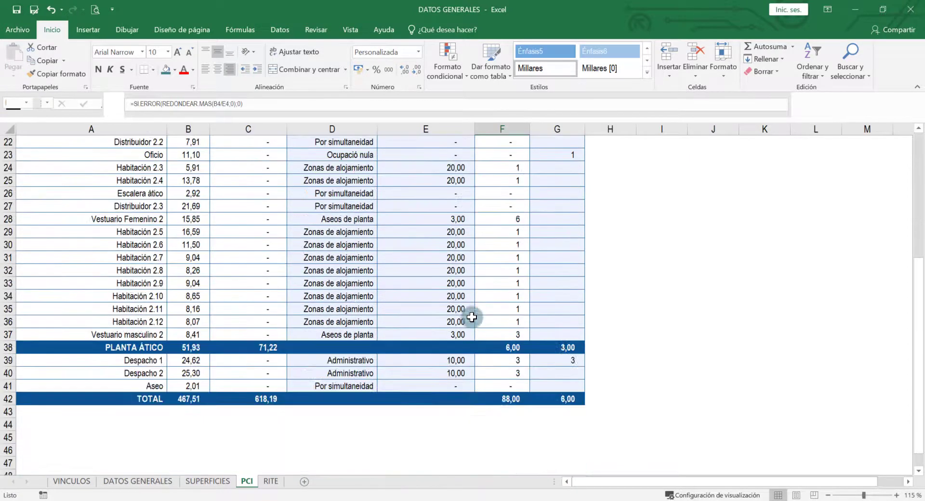
{"action": "scroll", "coordinate": [501, 354], "scroll_direction": "up", "scroll_amount": 8}
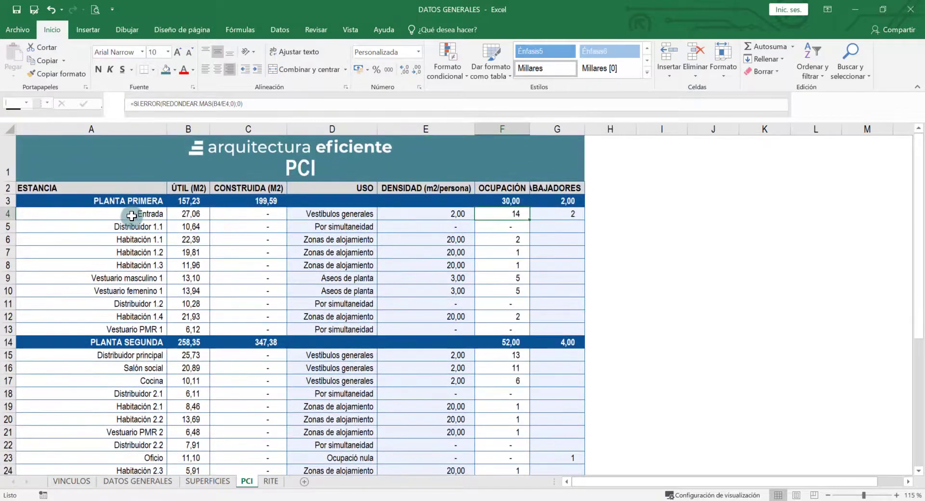
- Copy the PLANTA PRIMERA room rows from the PCI sheet and paste them as text only over the matching rows of the Word report's occupancy table
{"action": "left_click_drag", "start_coordinate": [130, 213], "coordinate": [558, 335]}
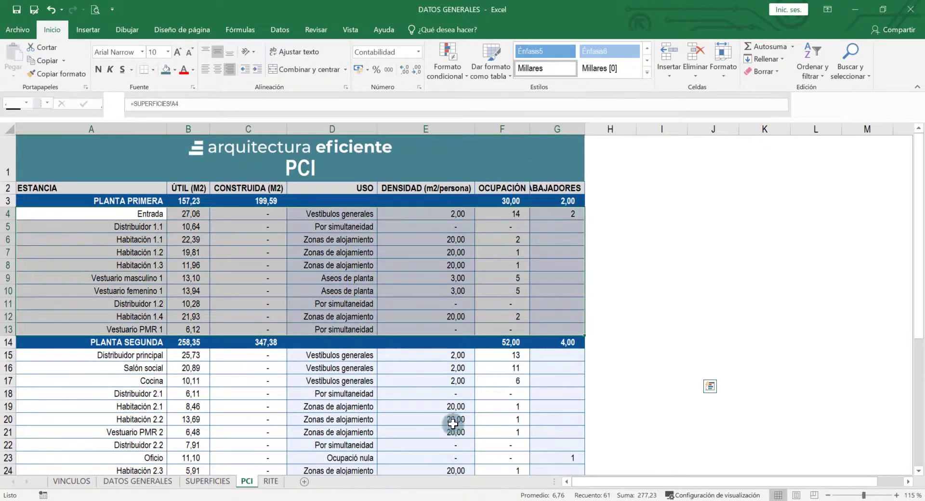
{"action": "key", "text": "ctrl+c"}
{"action": "key", "text": "alt+Tab"}
{"action": "right_click", "coordinate": [727, 335]}
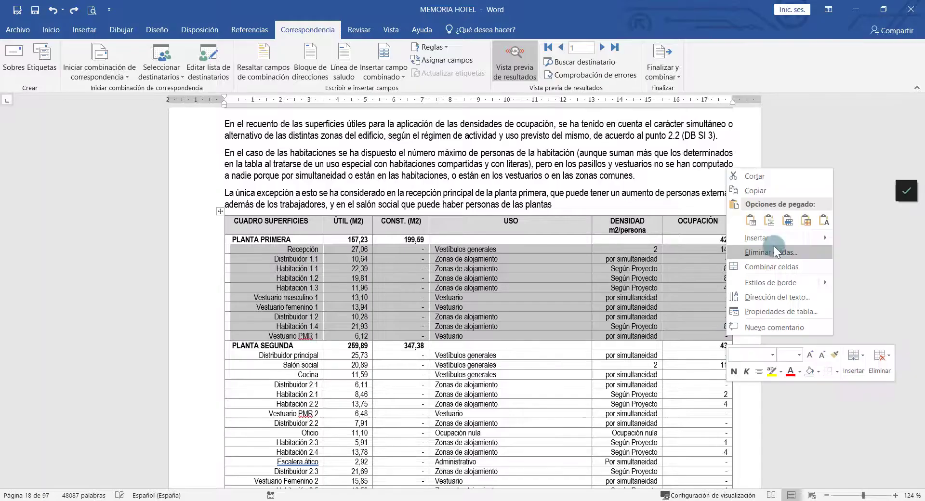
{"action": "left_click", "coordinate": [816, 225]}
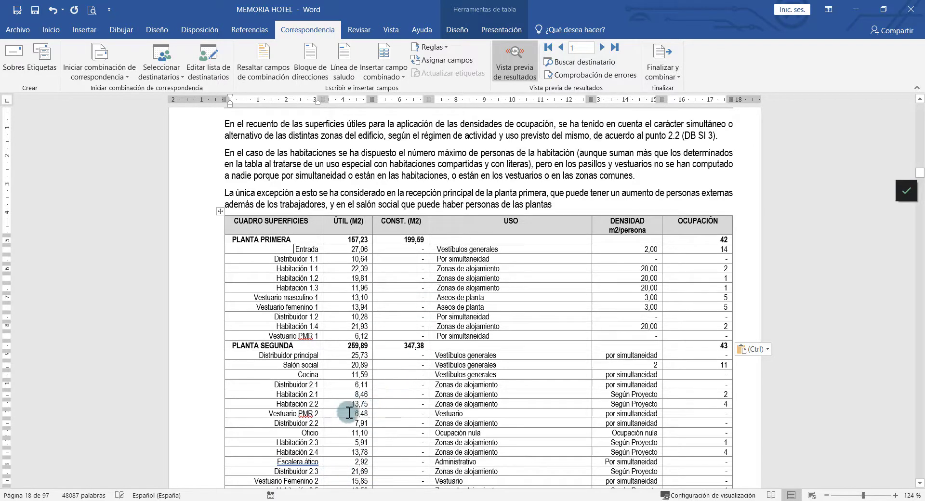
- Look through the report from the occupancy table to the ventilation flow table under 3.6.3.1.2. CALIDAD DEL AIRE INTERIOR
{"action": "scroll", "coordinate": [333, 358], "scroll_direction": "down", "scroll_amount": 1}
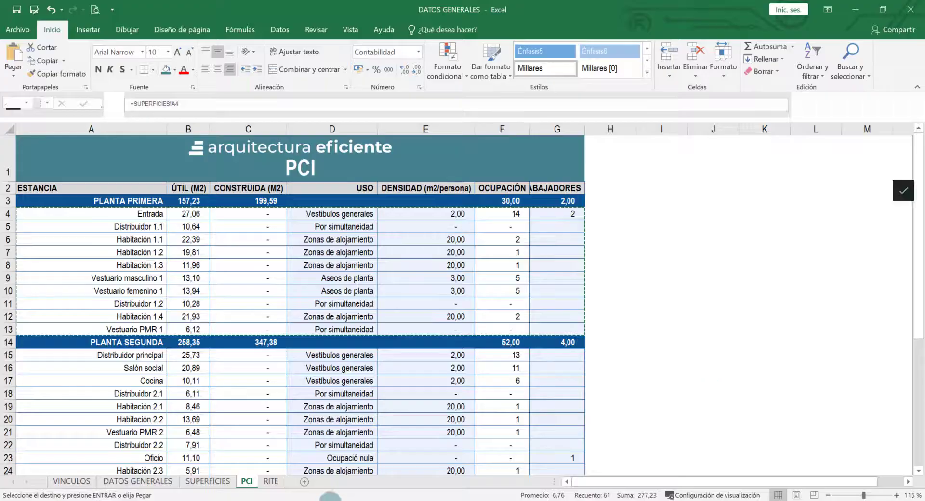
{"action": "left_click", "coordinate": [329, 499]}
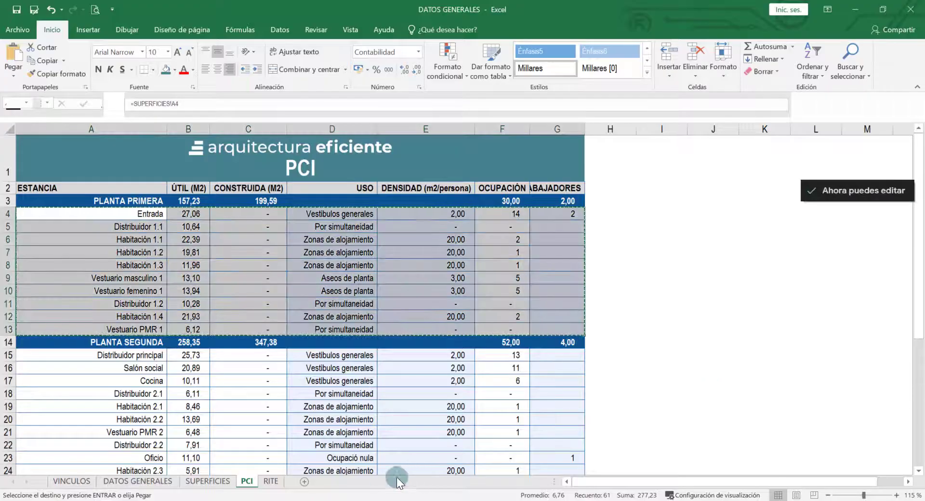
{"action": "left_click", "coordinate": [316, 499]}
{"action": "scroll", "coordinate": [352, 377], "scroll_direction": "down", "scroll_amount": 10}
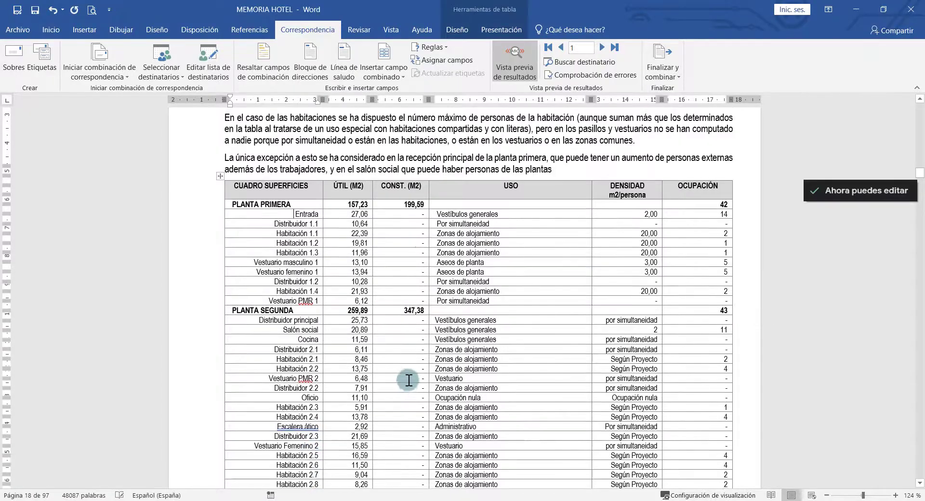
{"action": "key", "text": "ctrl+v"}
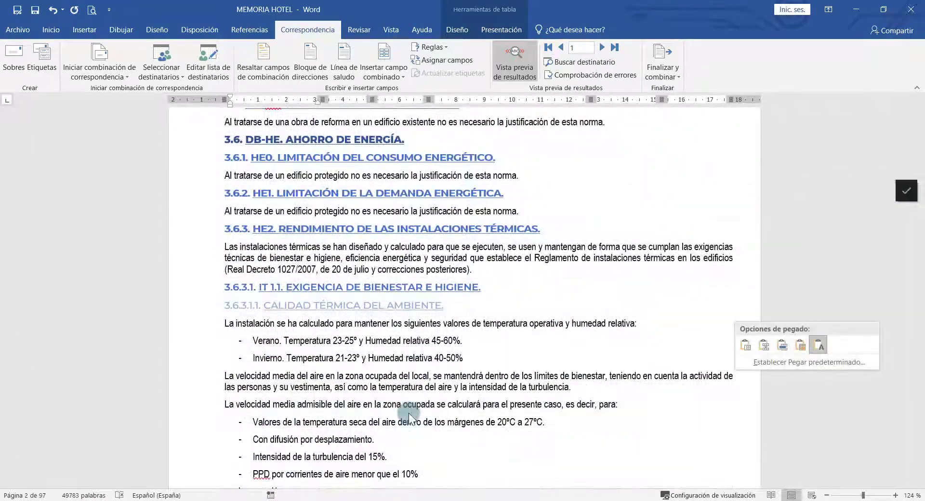
{"action": "scroll", "coordinate": [407, 387], "scroll_direction": "up", "scroll_amount": 2, "text": "ctrl"}
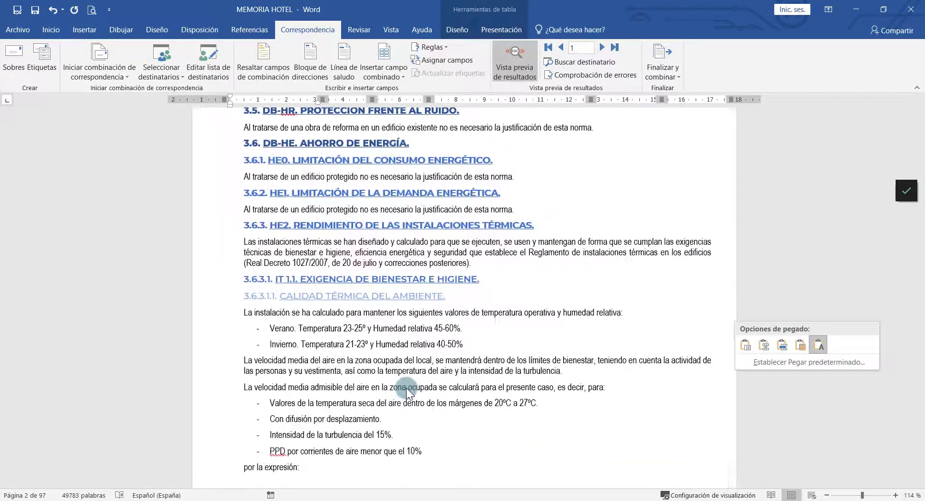
{"action": "left_click", "coordinate": [406, 388]}
{"action": "scroll", "coordinate": [406, 388], "scroll_direction": "down", "scroll_amount": 10}
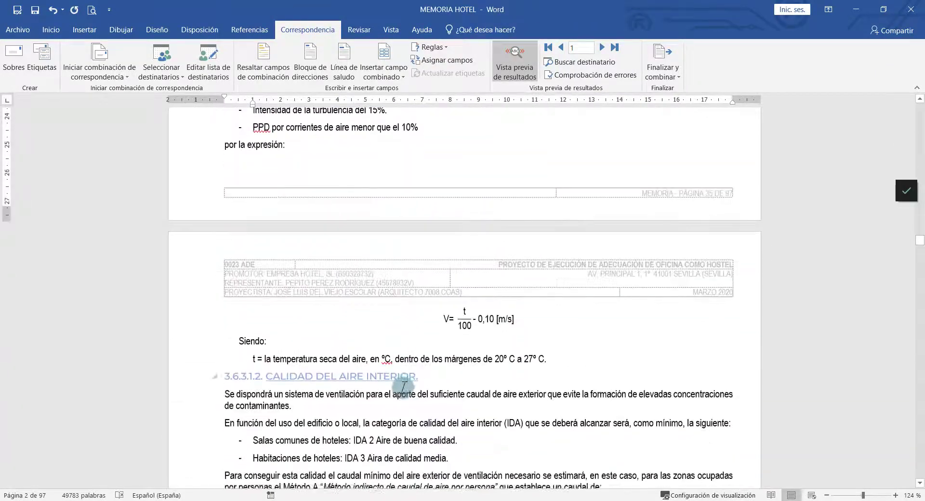
{"action": "scroll", "coordinate": [403, 388], "scroll_direction": "down", "scroll_amount": 5}
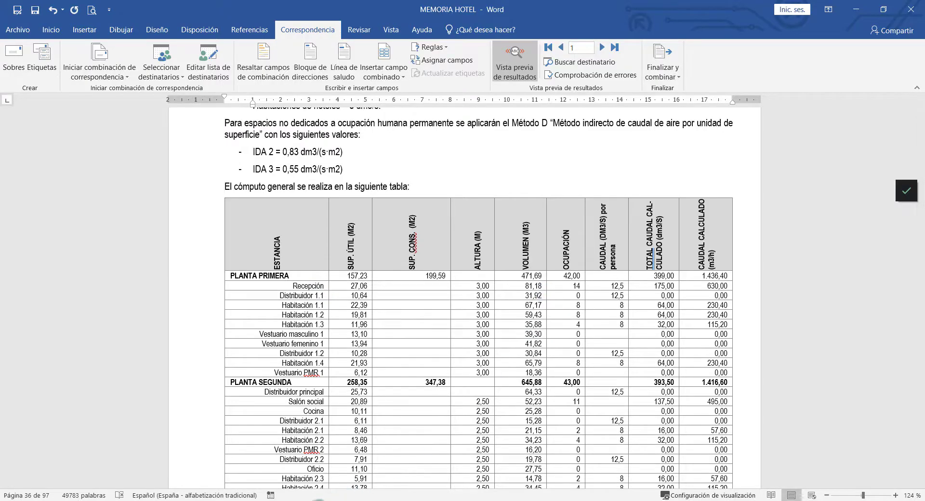
- Switch to the DATOS GENERALES workbook and examine the RITE sheet's room name, volume, occupancy and flow-per-person columns, comparing occupancy with the PCI sheet
{"action": "left_click", "coordinate": [316, 500]}
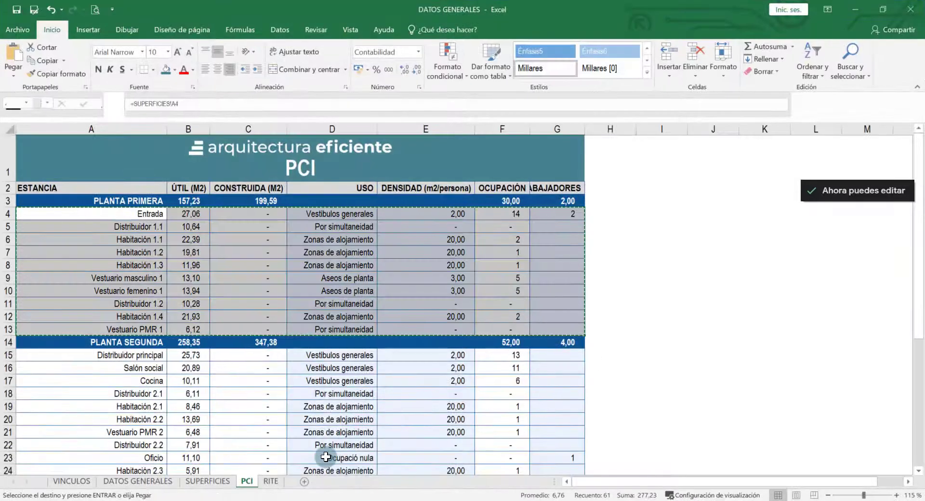
{"action": "left_click", "coordinate": [271, 482]}
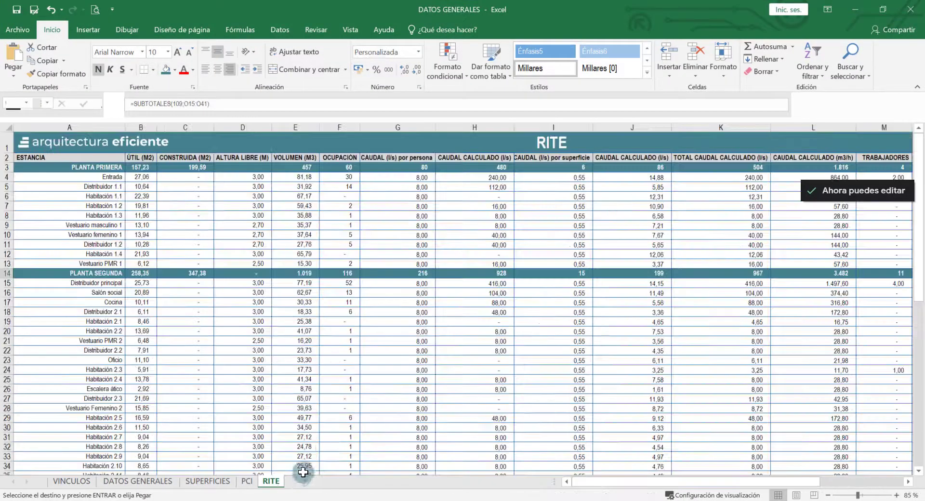
{"action": "left_click", "coordinate": [103, 180]}
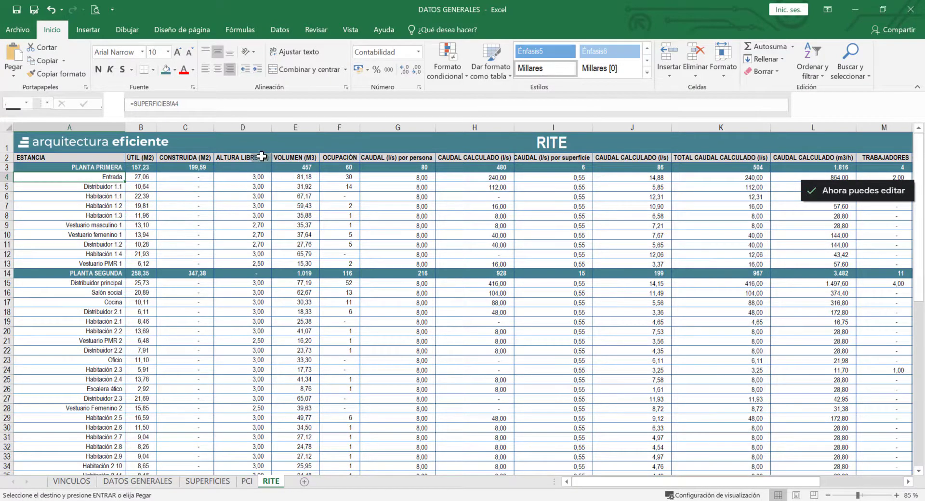
{"action": "left_click", "coordinate": [310, 128]}
{"action": "left_click", "coordinate": [343, 126]}
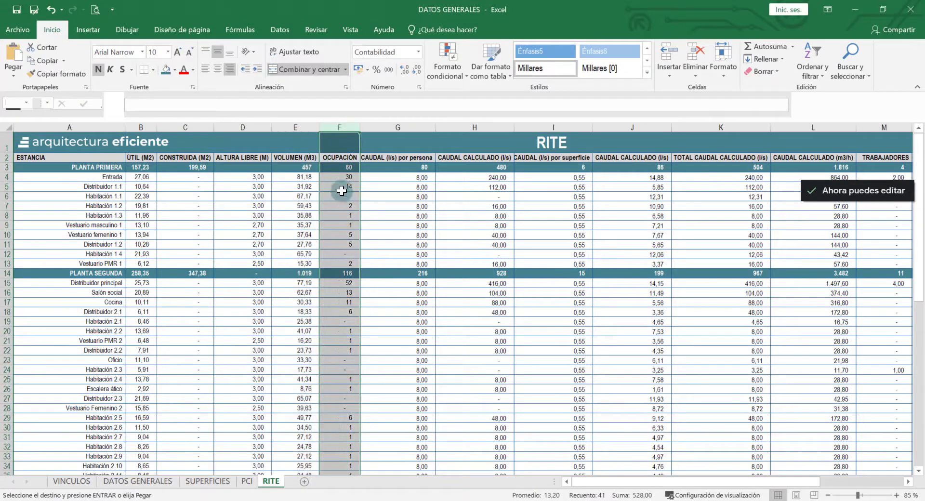
{"action": "left_click", "coordinate": [341, 190]}
{"action": "left_click", "coordinate": [247, 481]}
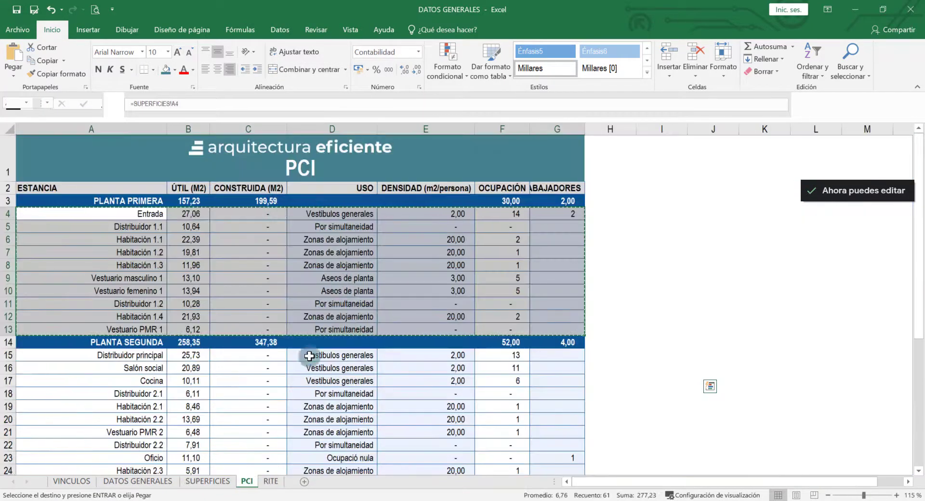
{"action": "left_click", "coordinate": [271, 481]}
{"action": "left_click", "coordinate": [393, 178]}
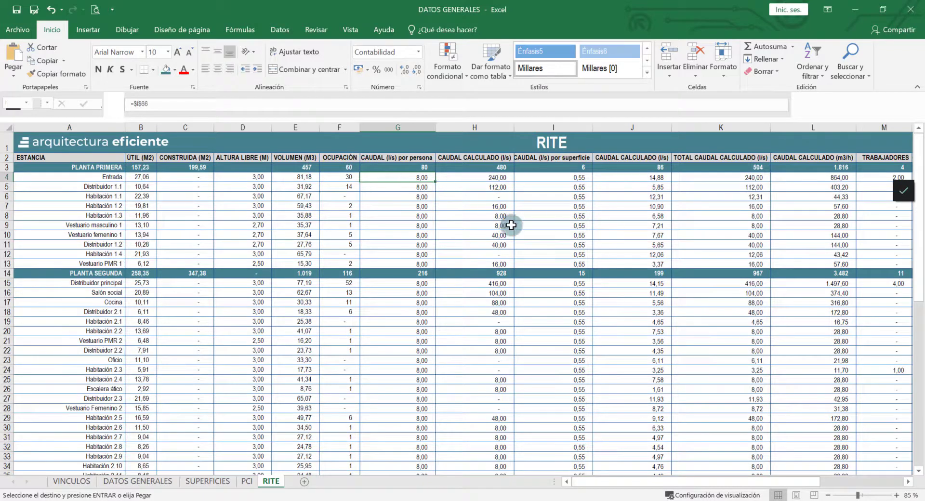
- Below the RITE table, mark the IDA 2 indoor air category with an x and clear the IDA 3 mark
{"action": "scroll", "coordinate": [454, 264], "scroll_direction": "down", "scroll_amount": 9}
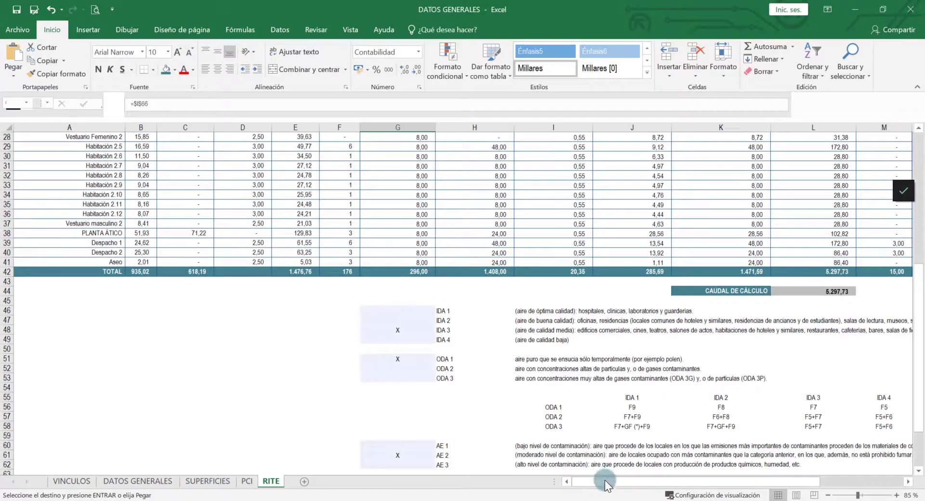
{"action": "left_click_drag", "start_coordinate": [606, 484], "coordinate": [669, 482]}
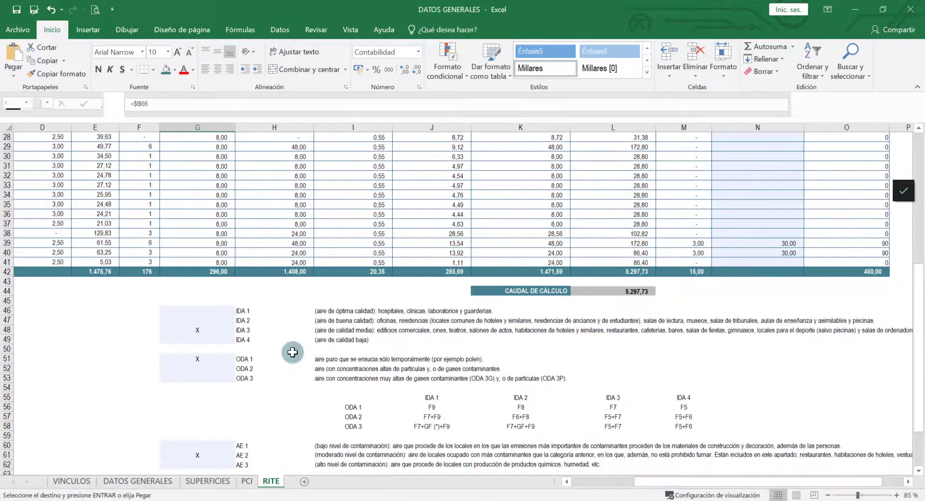
{"action": "scroll", "coordinate": [293, 352], "scroll_direction": "up", "scroll_amount": 2}
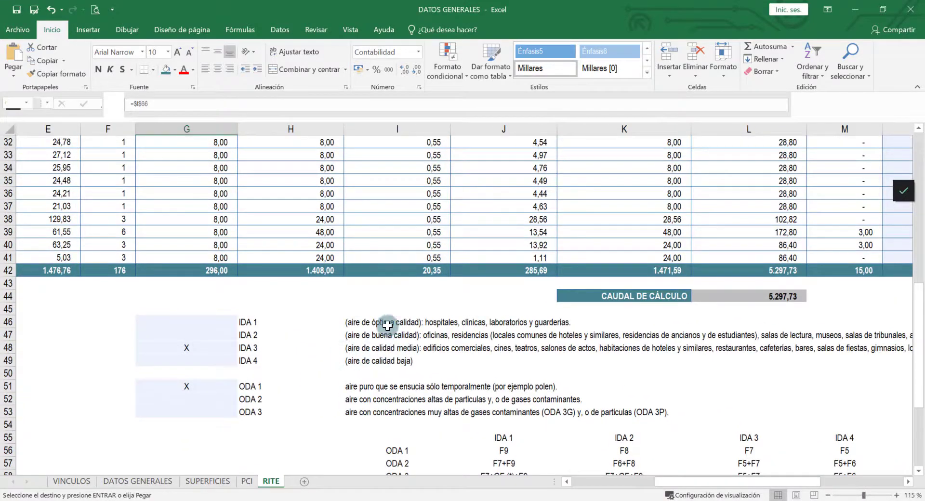
{"action": "left_click", "coordinate": [416, 351]}
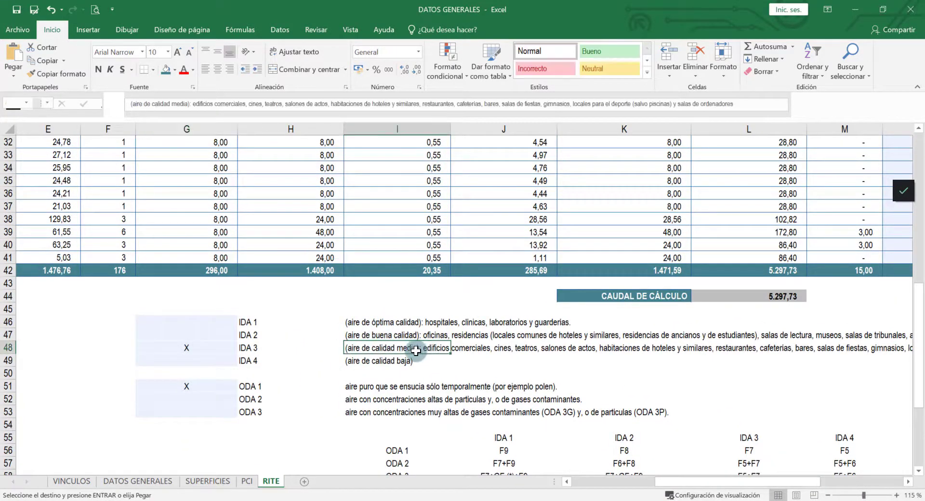
{"action": "left_click", "coordinate": [221, 353]}
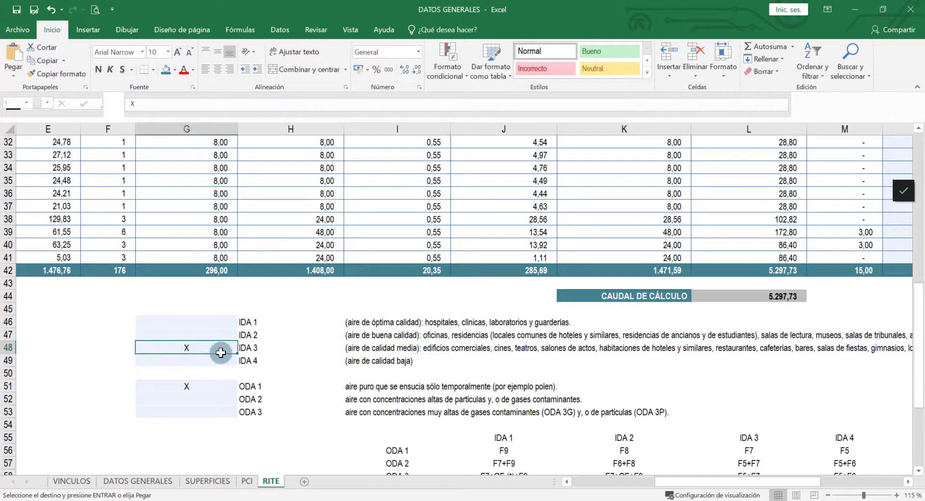
{"action": "left_click", "coordinate": [200, 330]}
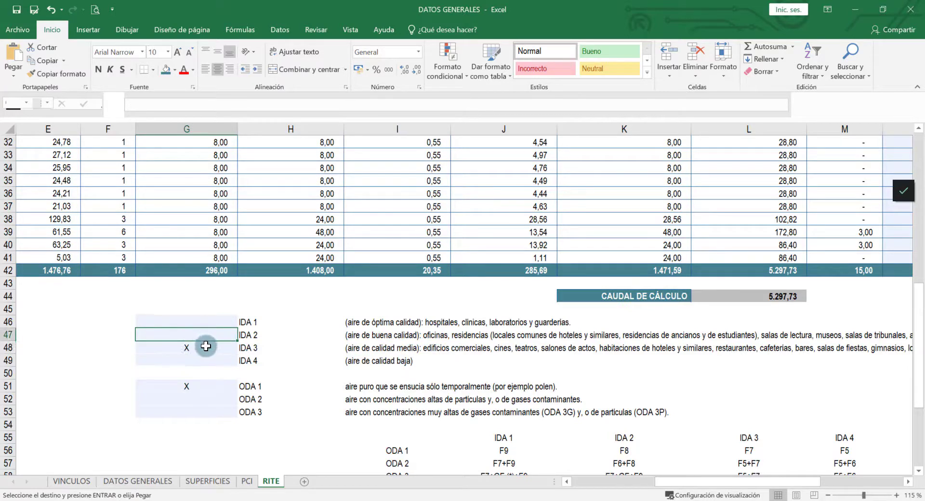
{"action": "type", "text": "x"}
{"action": "key", "text": "Return"}
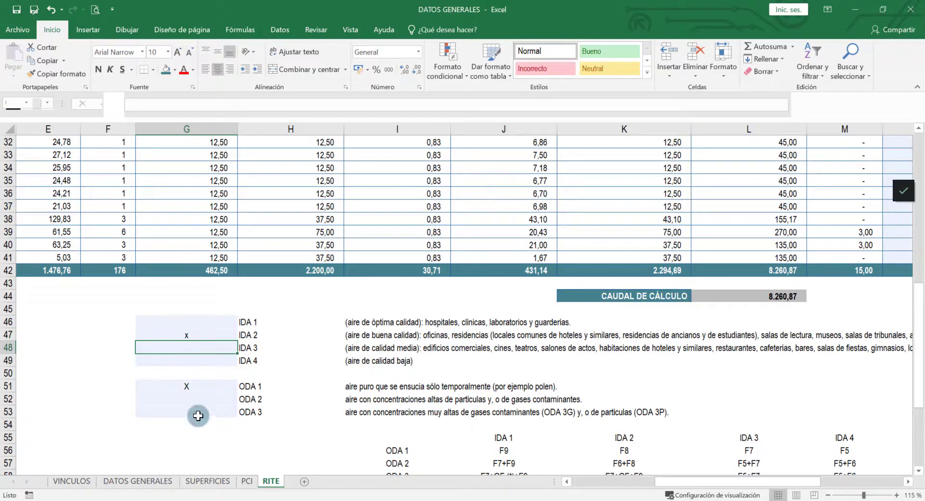
- Mark the ODA 2 outdoor air category with an x and clear the ODA 1 mark
{"action": "left_click", "coordinate": [186, 401]}
{"action": "type", "text": "x"}
{"action": "left_click", "coordinate": [197, 389]}
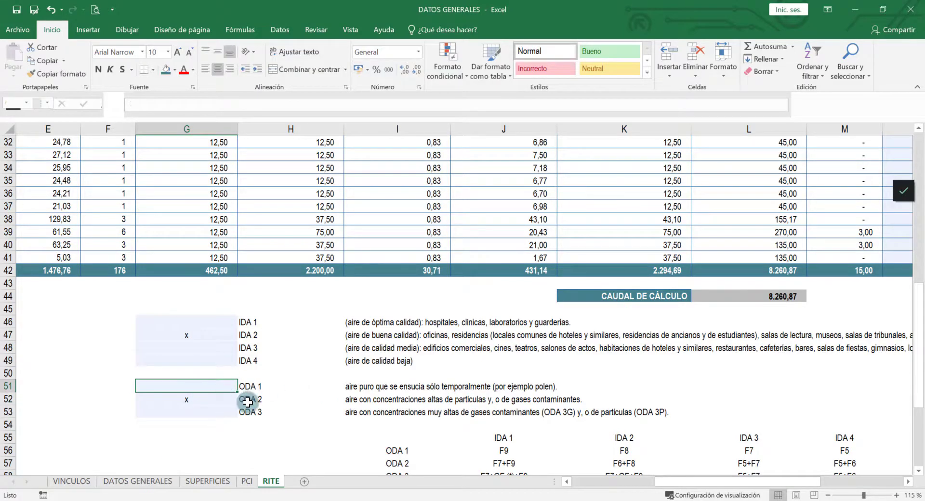
{"action": "scroll", "coordinate": [381, 429], "scroll_direction": "down", "scroll_amount": 2}
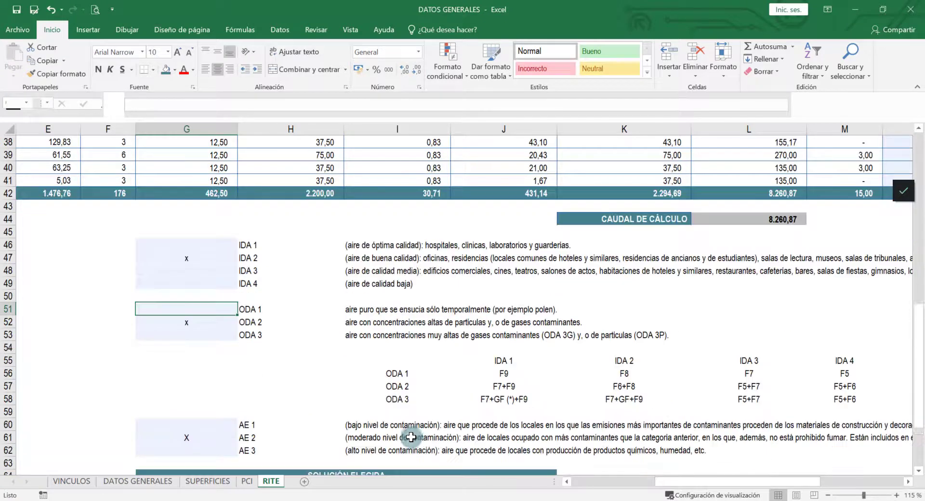
- Examine the IDA/ODA filter matrix and the SOLUCIÓN ELEGIDA block with its IDA, ODA, AE and FILTRO results and flow rates
{"action": "left_click", "coordinate": [511, 359]}
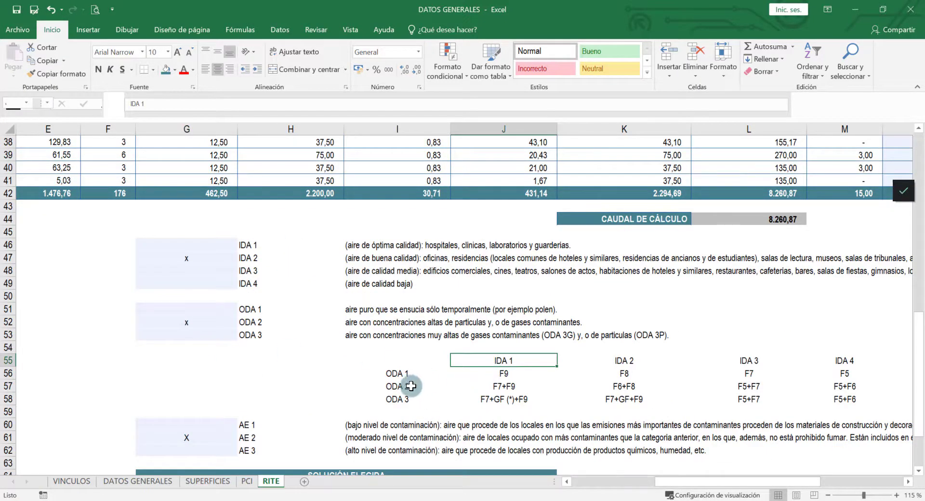
{"action": "left_click", "coordinate": [504, 374]}
{"action": "key", "text": "Down"}
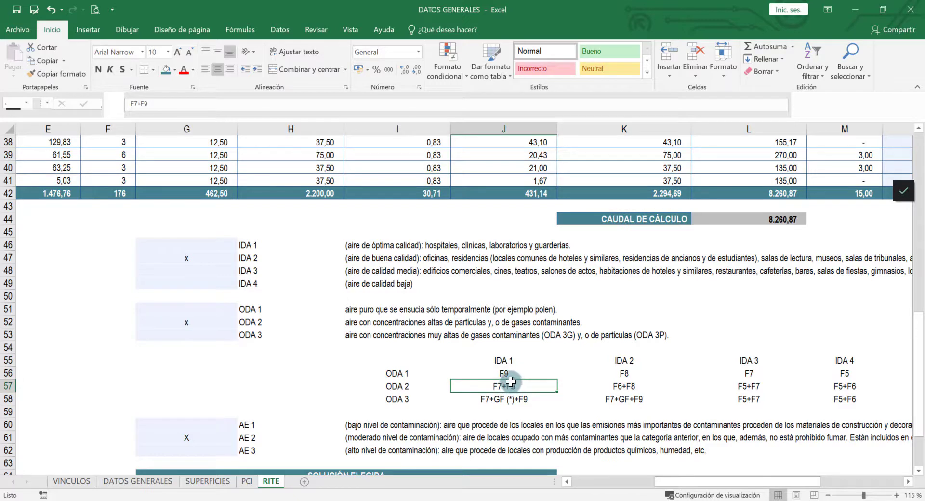
{"action": "scroll", "coordinate": [345, 442], "scroll_direction": "down", "scroll_amount": 3}
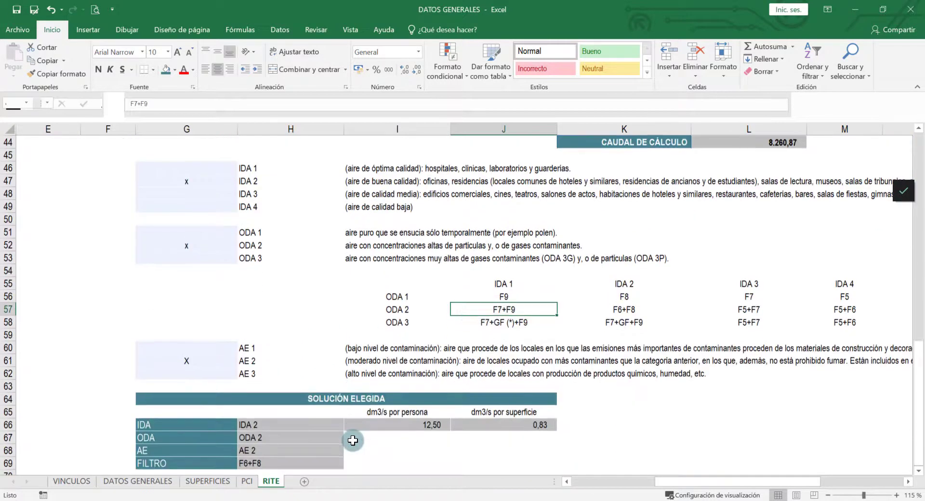
{"action": "left_click_drag", "start_coordinate": [253, 387], "coordinate": [511, 423]}
{"action": "left_click", "coordinate": [418, 388]}
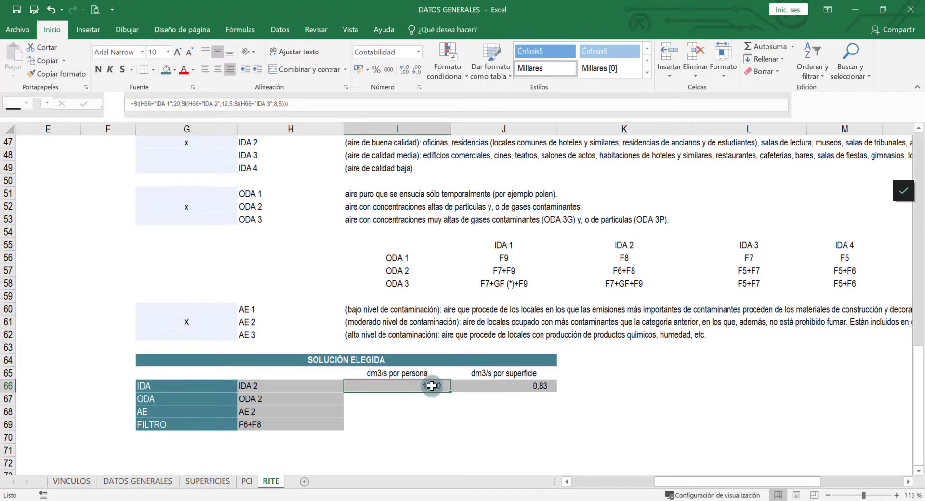
{"action": "left_click_drag", "start_coordinate": [287, 385], "coordinate": [276, 423]}
{"action": "left_click", "coordinate": [414, 410]}
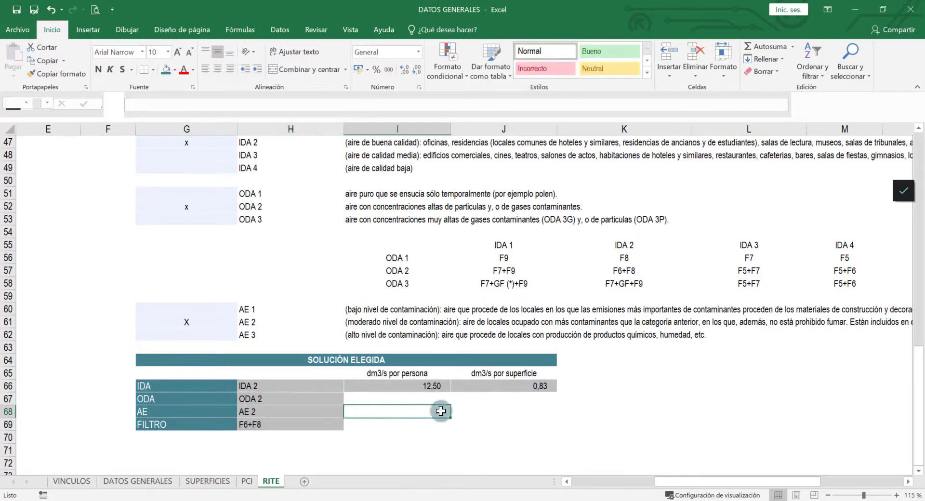
- Check the RITE table's per-surface and per-person flow columns and the calculated-flow formula in H4, tracing them to the SOLUCIÓN ELEGIDA block
{"action": "scroll", "coordinate": [522, 208], "scroll_direction": "up", "scroll_amount": 9}
{"action": "scroll", "coordinate": [521, 207], "scroll_direction": "up", "scroll_amount": 6}
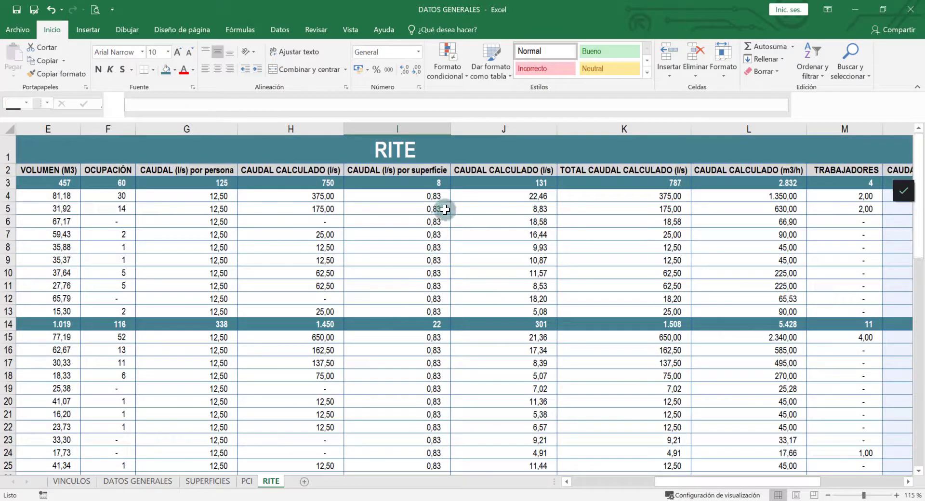
{"action": "left_click", "coordinate": [429, 195]}
{"action": "scroll", "coordinate": [431, 251], "scroll_direction": "down", "scroll_amount": 7}
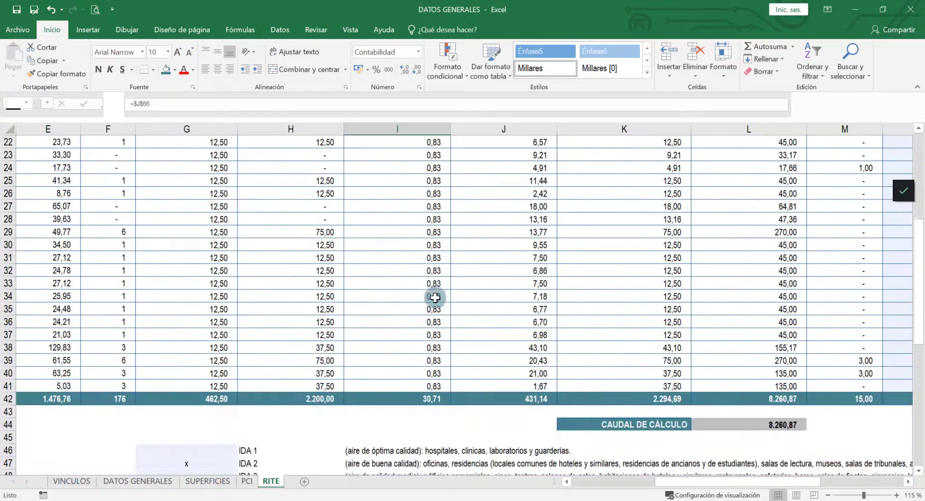
{"action": "scroll", "coordinate": [435, 297], "scroll_direction": "down", "scroll_amount": 9}
{"action": "scroll", "coordinate": [493, 358], "scroll_direction": "up", "scroll_amount": 16}
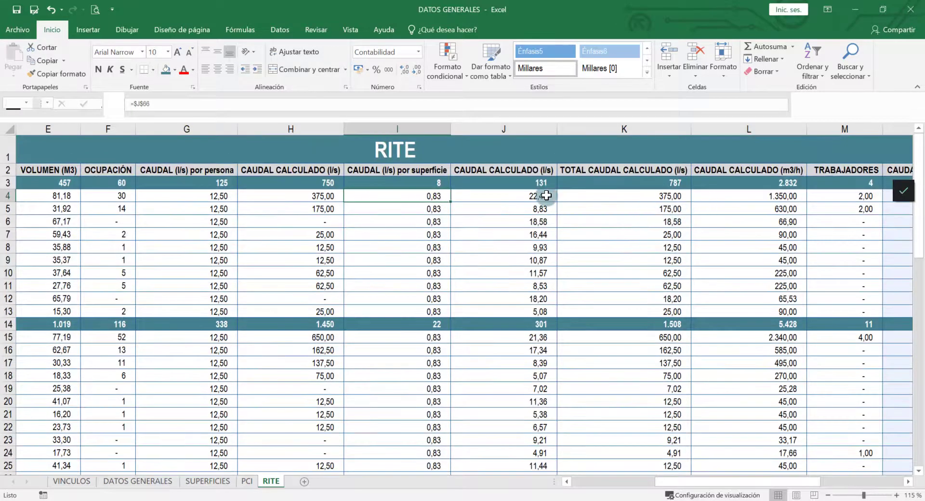
{"action": "left_click", "coordinate": [220, 197]}
{"action": "left_click", "coordinate": [338, 204]}
{"action": "double_click", "coordinate": [329, 198]}
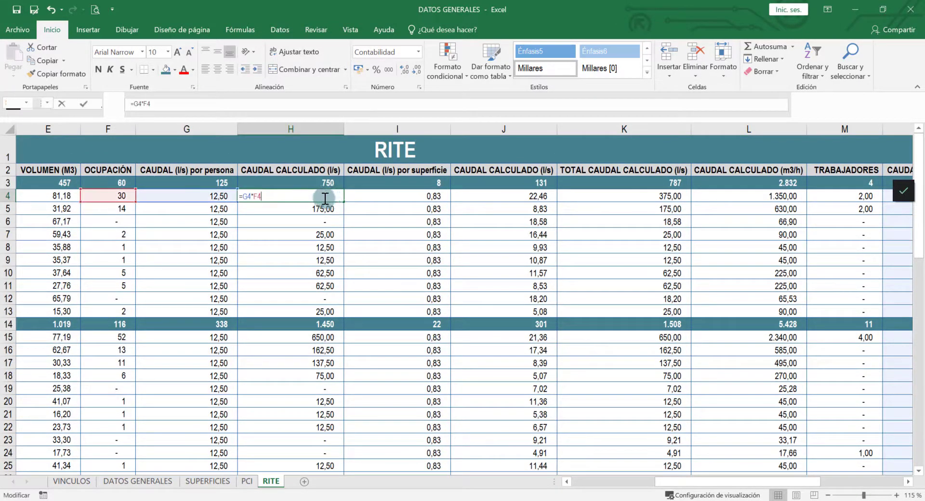
{"action": "key", "text": "Escape"}
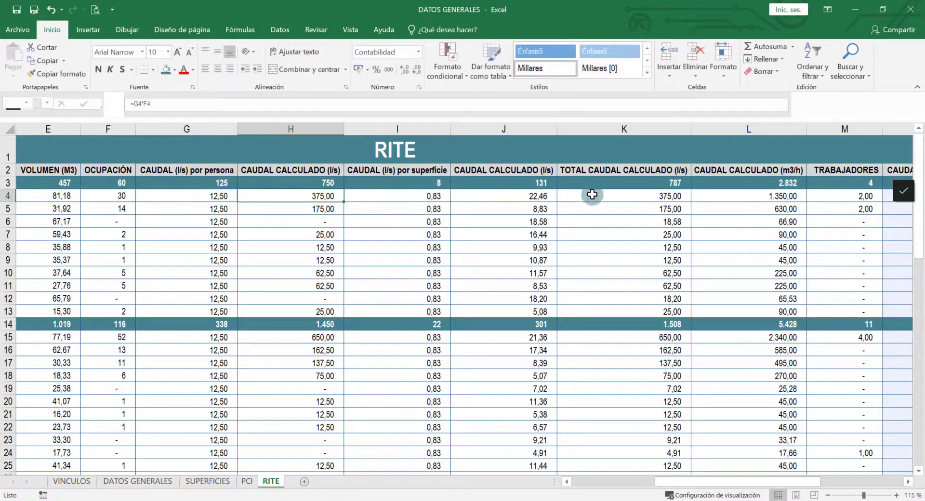
- Inspect the m3/h conversion formula in L4 and the CAUDAL DE CÁLCULO formula below the RITE table
{"action": "left_click", "coordinate": [719, 194]}
{"action": "scroll", "coordinate": [780, 351], "scroll_direction": "down", "scroll_amount": 4}
{"action": "scroll", "coordinate": [682, 345], "scroll_direction": "down", "scroll_amount": 2, "text": "ctrl"}
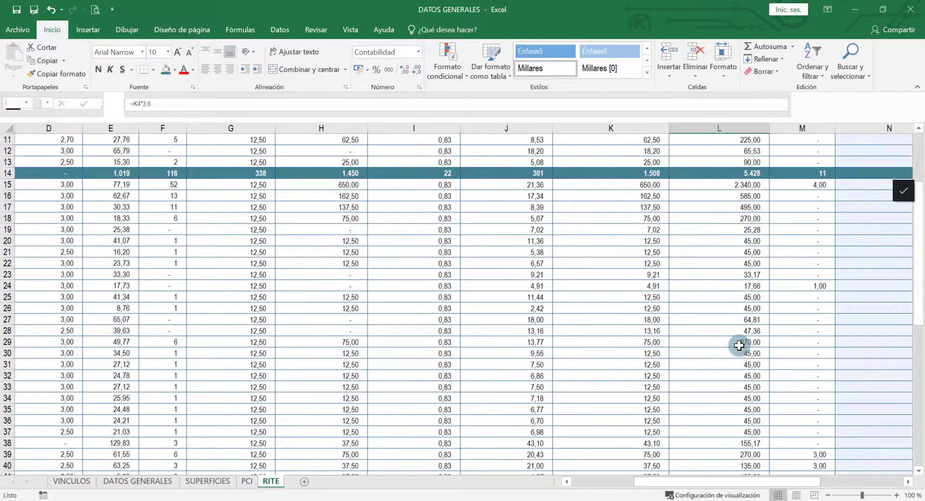
{"action": "scroll", "coordinate": [708, 365], "scroll_direction": "down", "scroll_amount": 2}
{"action": "left_click", "coordinate": [684, 417]}
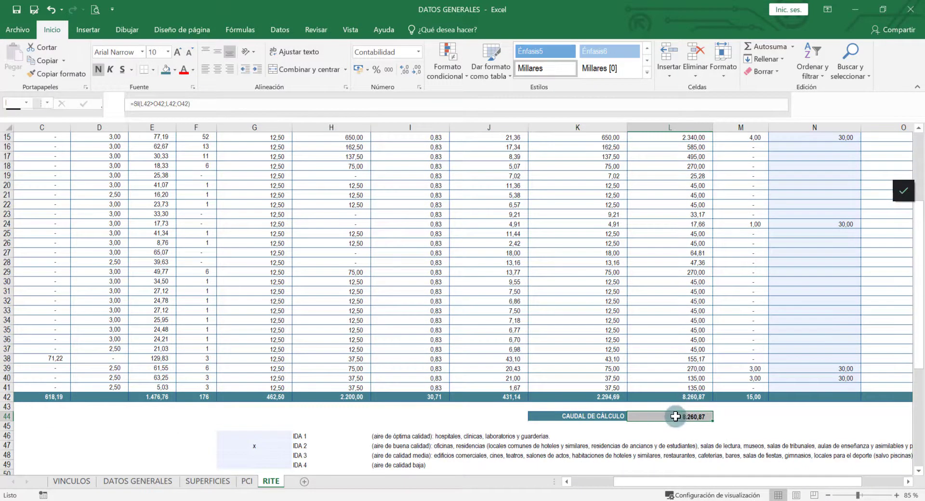
{"action": "scroll", "coordinate": [661, 303], "scroll_direction": "up", "scroll_amount": 5}
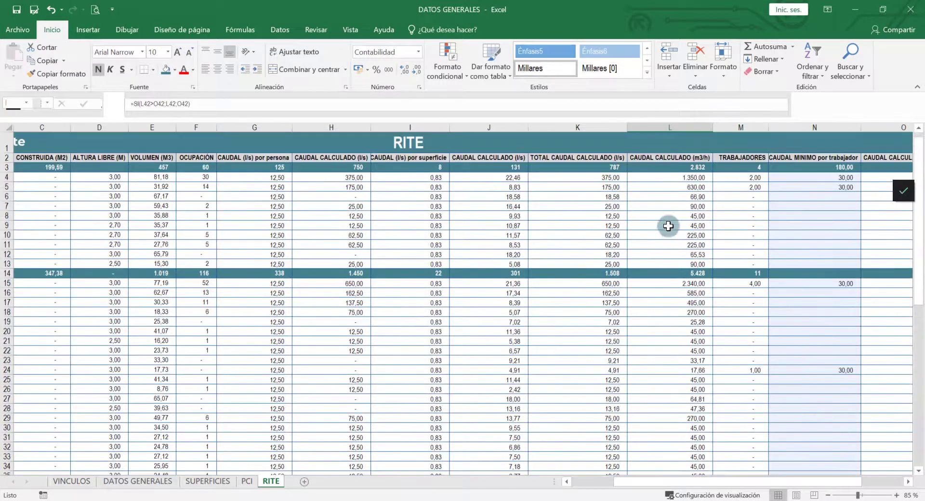
{"action": "scroll", "coordinate": [691, 250], "scroll_direction": "down", "scroll_amount": 3}
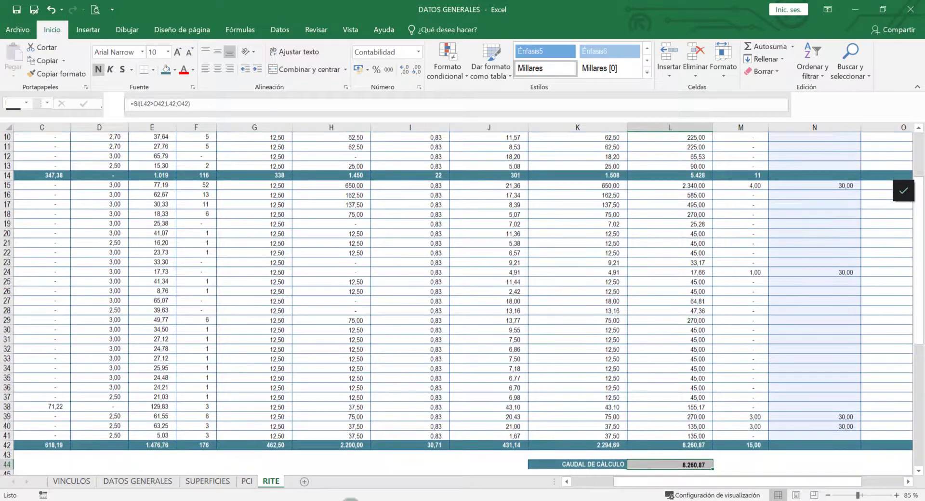
- Switch to the MEMORIA HOTEL report in Word and highlight the PLANTA ÁTICO flow values in the ventilation table
{"action": "mouse_move", "coordinate": [343, 492]}
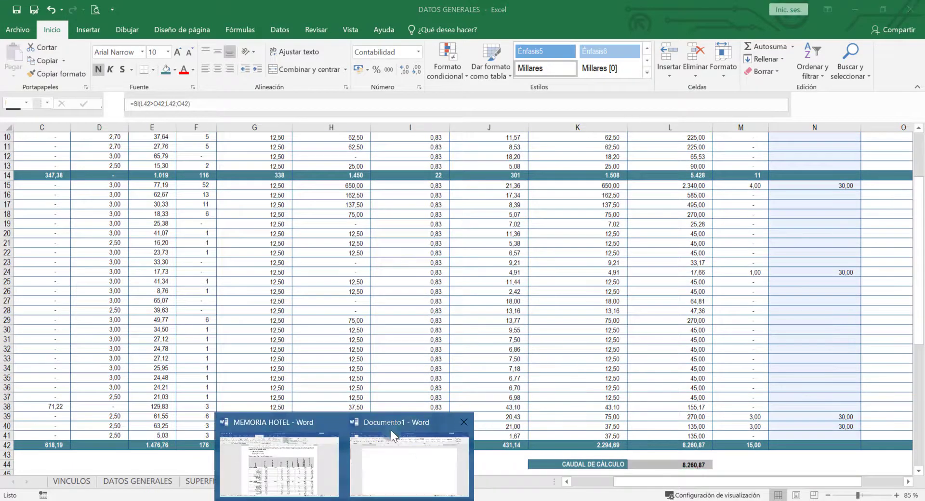
{"action": "left_click", "coordinate": [285, 453]}
{"action": "scroll", "coordinate": [656, 323], "scroll_direction": "down", "scroll_amount": 7}
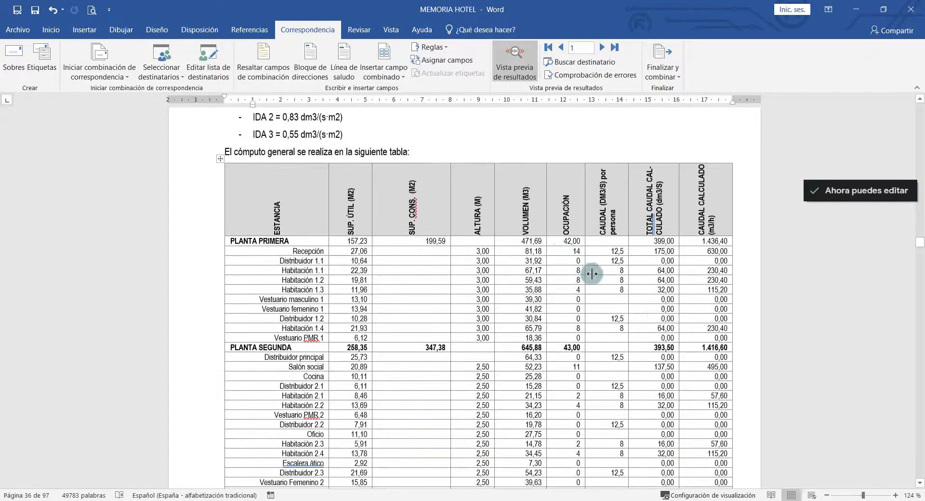
{"action": "scroll", "coordinate": [533, 293], "scroll_direction": "down", "scroll_amount": 7}
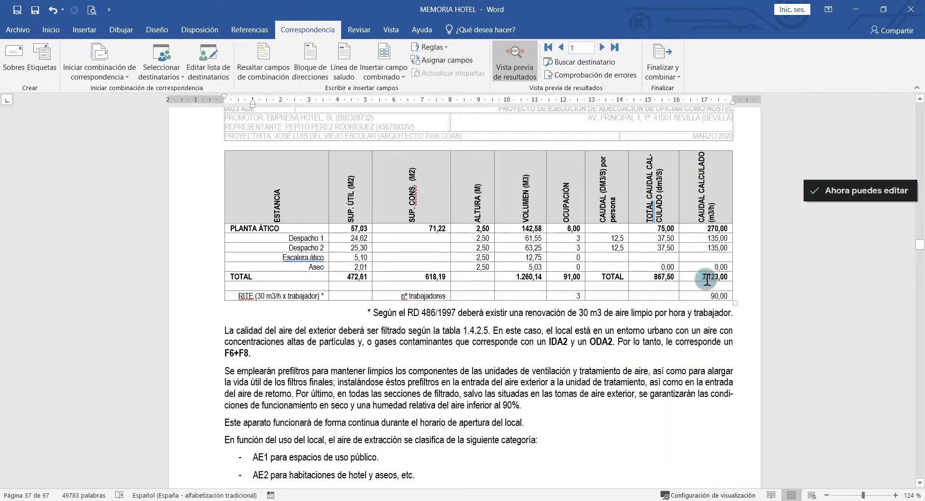
{"action": "left_click_drag", "start_coordinate": [739, 281], "coordinate": [608, 230]}
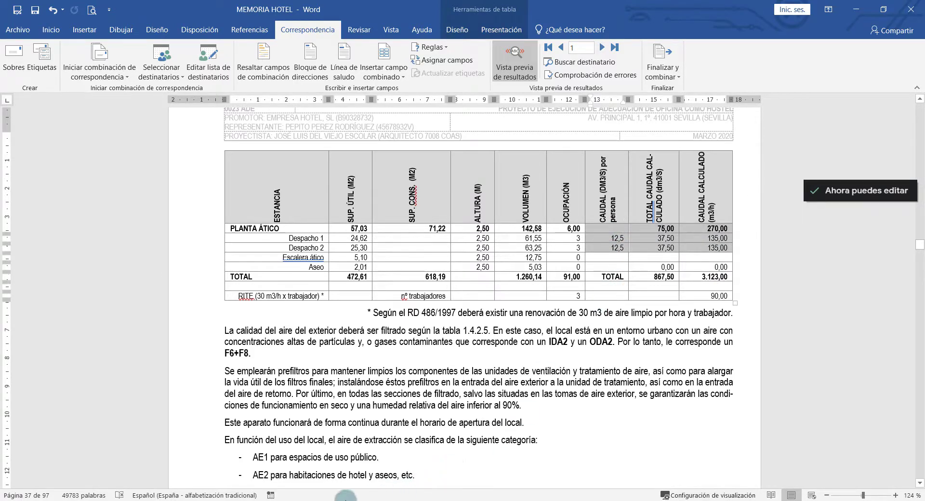
- Return to the DATOS GENERALES workbook and check the hourly calculated flow in row 7 of the RITE table
{"action": "left_click", "coordinate": [325, 499]}
{"action": "scroll", "coordinate": [723, 227], "scroll_direction": "up", "scroll_amount": 3}
{"action": "left_click", "coordinate": [654, 207]}
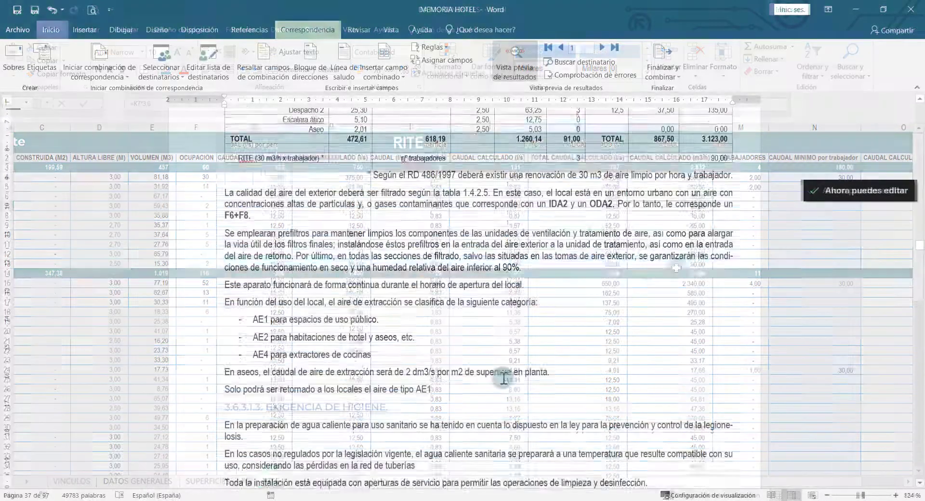
- In the MEMORIA HOTEL report, review the Refrigeración load table and go back to section 3.6.3.1.2. CALIDAD DEL AIRE INTERIOR
{"action": "scroll", "coordinate": [502, 378], "scroll_direction": "down", "scroll_amount": 5}
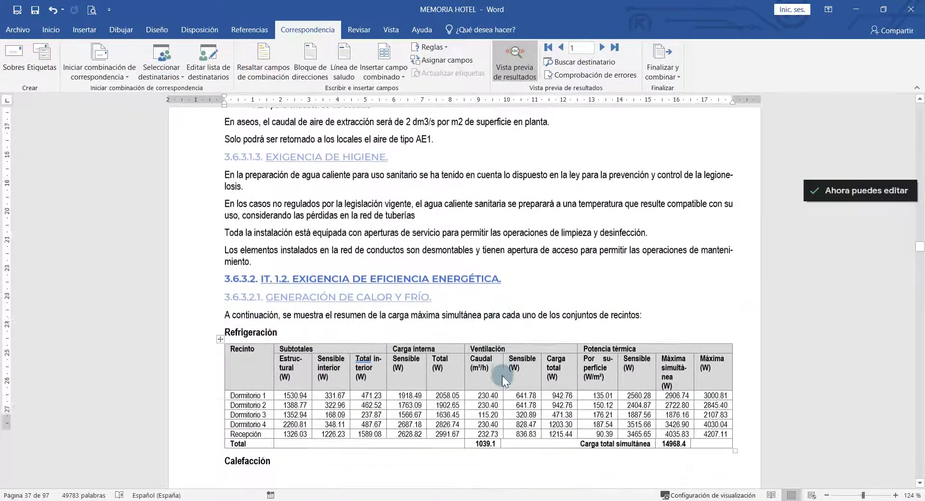
{"action": "scroll", "coordinate": [502, 375], "scroll_direction": "down", "scroll_amount": 4}
{"action": "scroll", "coordinate": [512, 372], "scroll_direction": "up", "scroll_amount": 5}
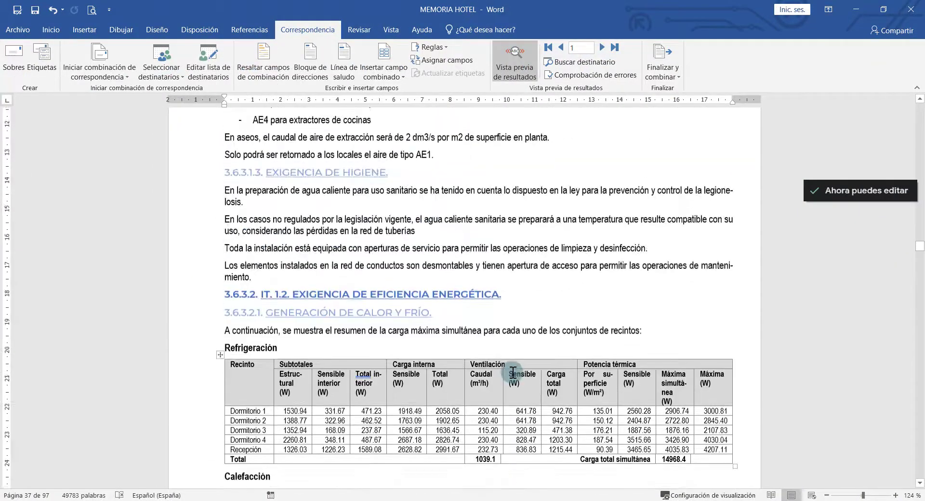
{"action": "scroll", "coordinate": [513, 372], "scroll_direction": "up", "scroll_amount": 20}
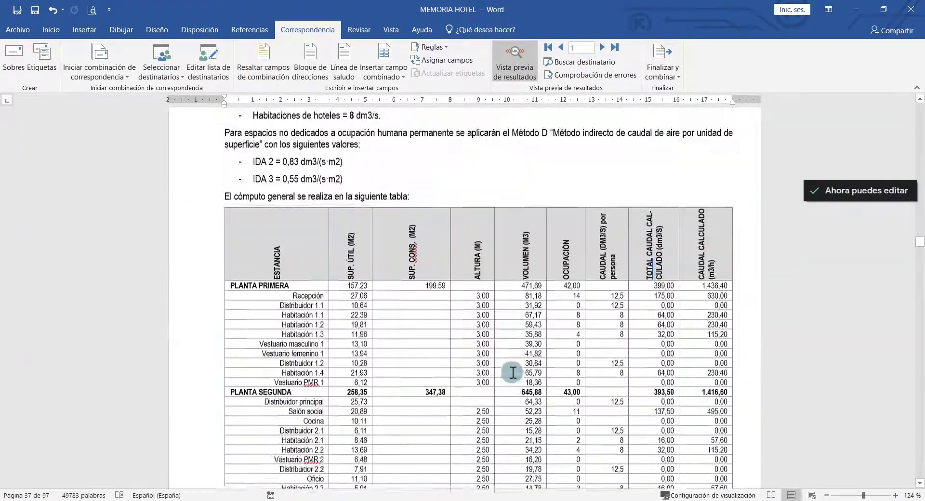
{"action": "scroll", "coordinate": [512, 372], "scroll_direction": "up", "scroll_amount": 10}
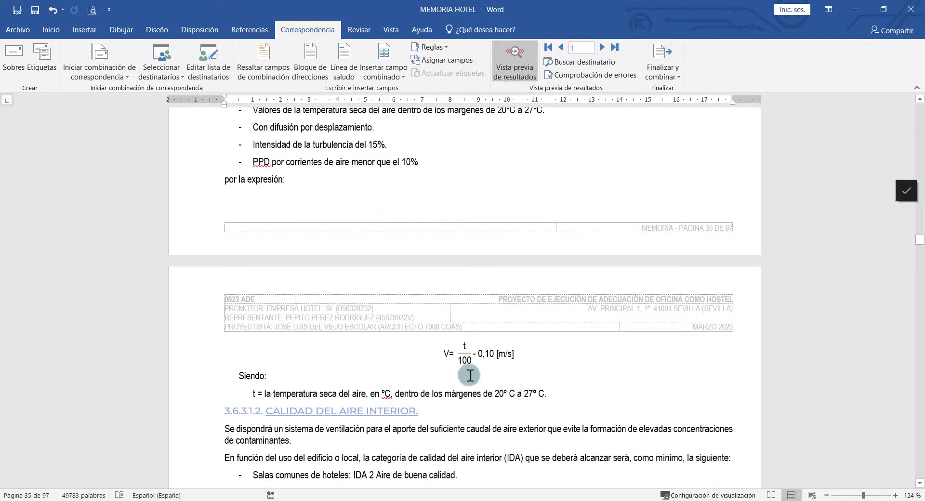
- Switch back to the DATOS GENERALES workbook and inspect the ODA lookup formula in the RITE sheet's SOLUCIÓN ELEGIDA block
{"action": "left_click", "coordinate": [363, 499]}
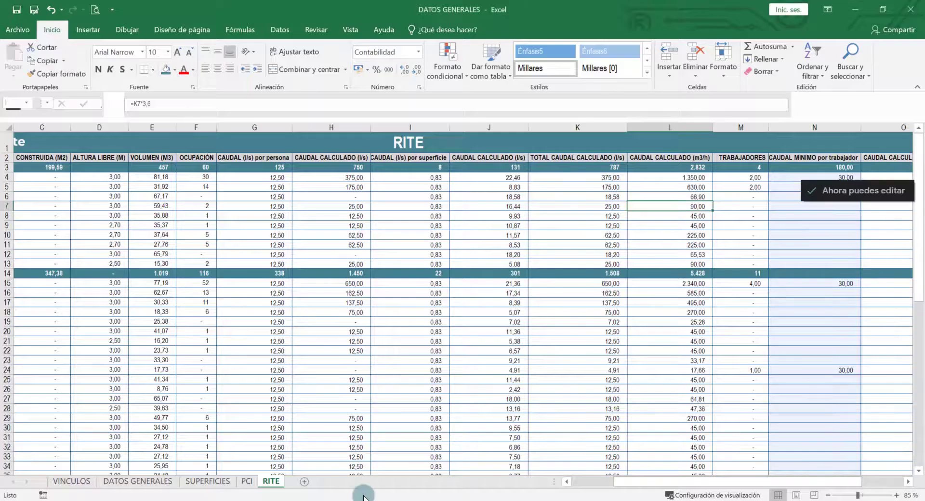
{"action": "left_click", "coordinate": [416, 409]}
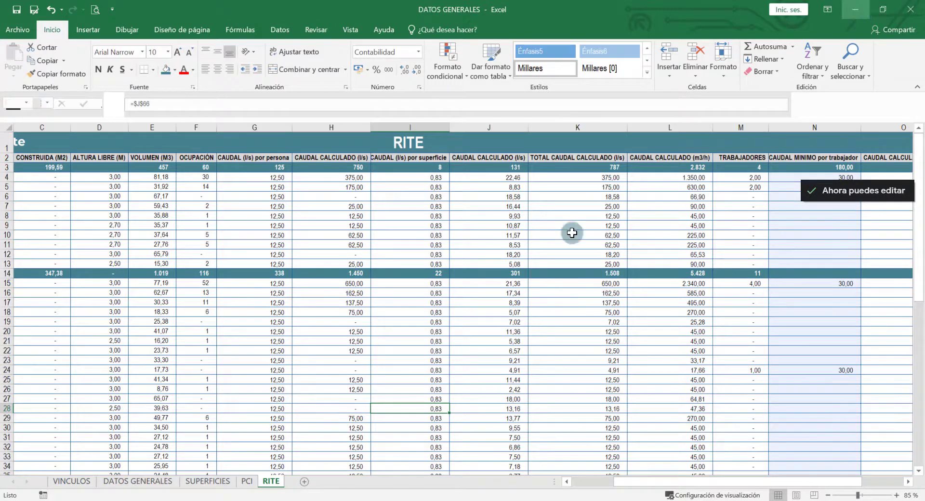
{"action": "scroll", "coordinate": [482, 410], "scroll_direction": "down", "scroll_amount": 8}
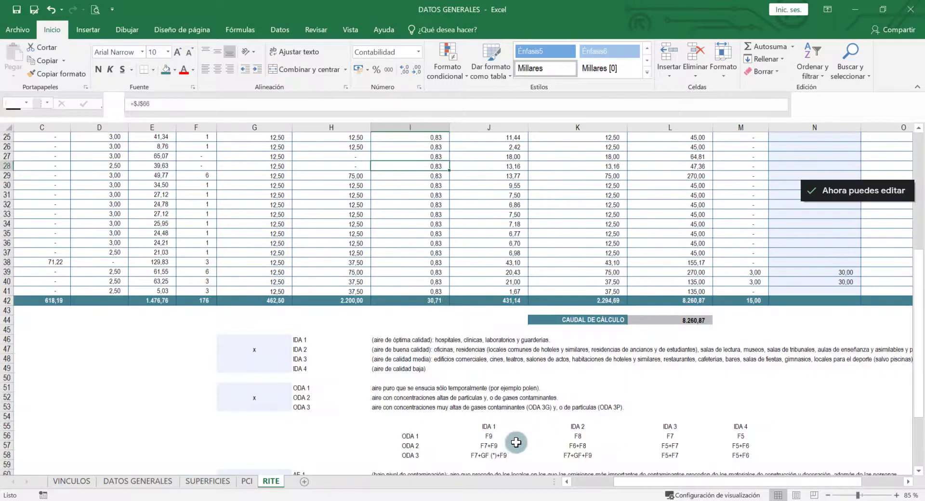
{"action": "scroll", "coordinate": [516, 442], "scroll_direction": "down", "scroll_amount": 4}
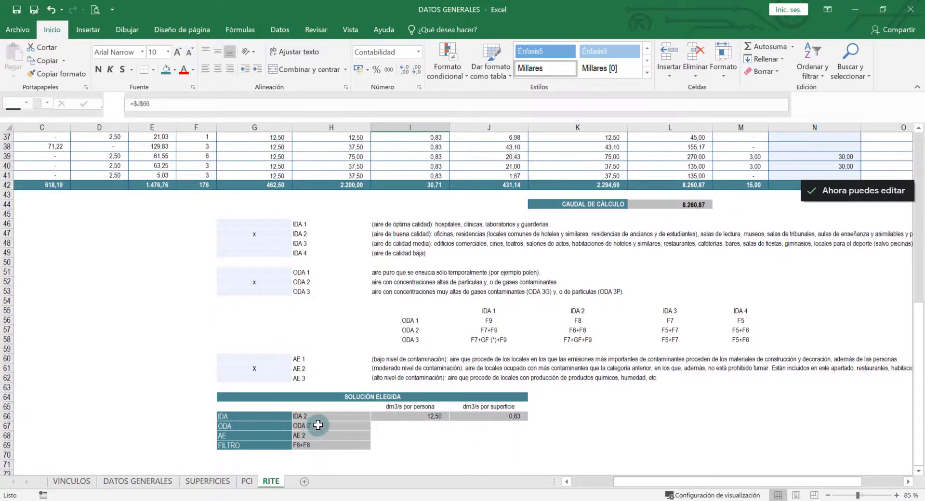
{"action": "left_click", "coordinate": [318, 425]}
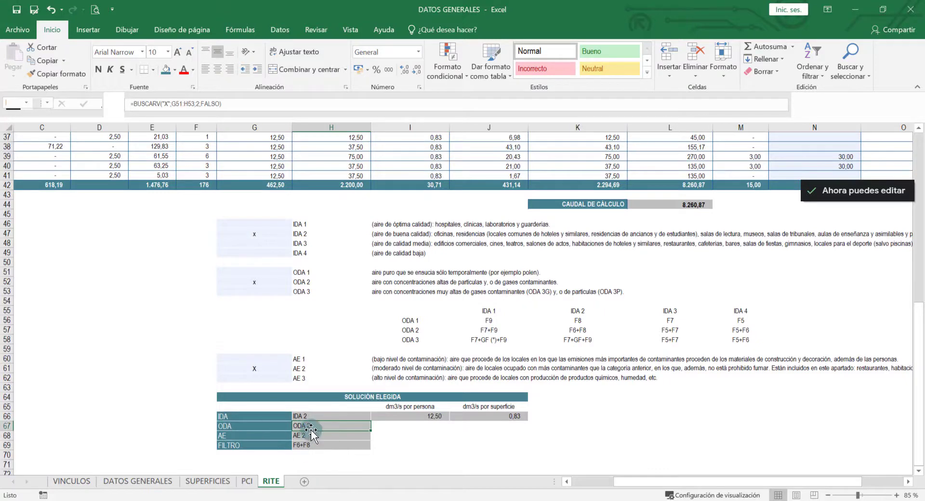
- Go through the VINCULOS sheet's header row from DOCUMENTO_DIA to the RITE_IDA, RITE_ODA, RITE_AE and RITE_FILTRO link fields
{"action": "left_click", "coordinate": [72, 481]}
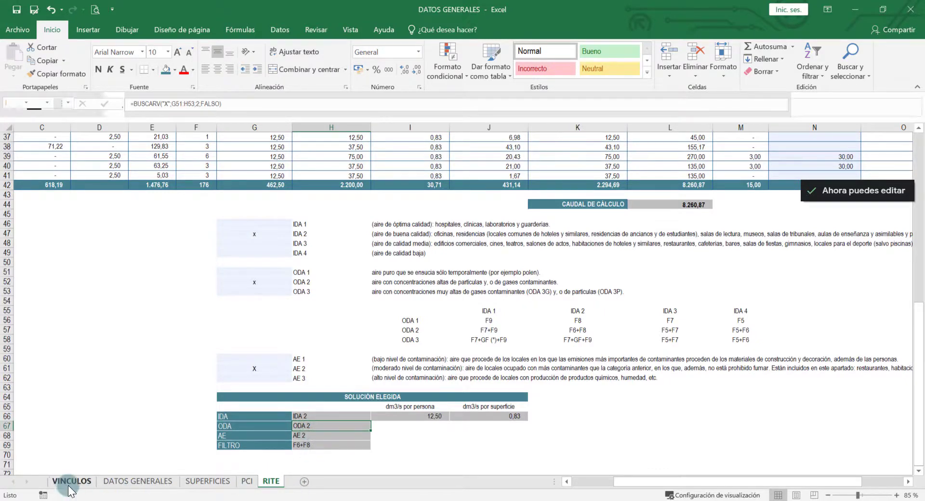
{"action": "left_click", "coordinate": [741, 140]}
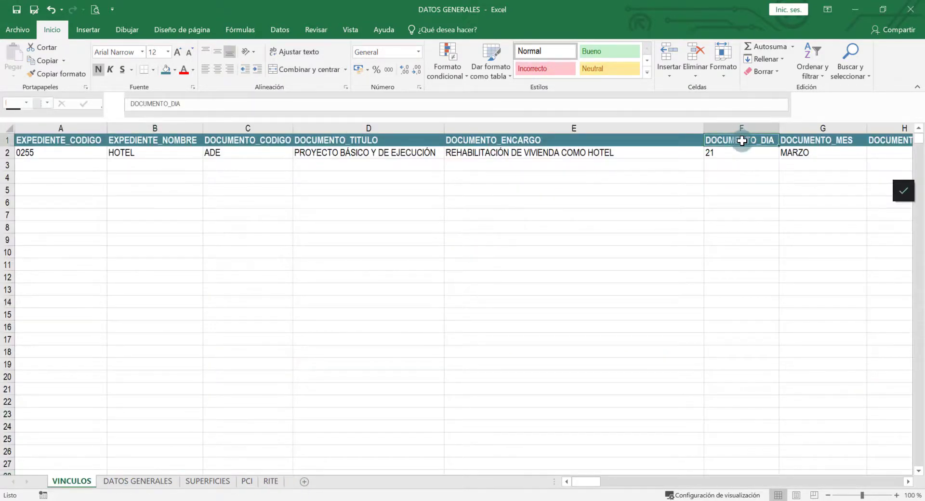
{"action": "key", "text": "Right"}
{"action": "key", "text": "Right"}
{"action": "key", "text": "Right"}
{"action": "key", "text": "Right"}
{"action": "key", "text": "Right"}
{"action": "key", "text": "Right"}
{"action": "key", "text": "Right"}
{"action": "key", "text": "Right"}
{"action": "key", "text": "Right"}
{"action": "key", "text": "Right"}
{"action": "key", "text": "Right"}
{"action": "key", "text": "Right"}
{"action": "key", "text": "Right"}
{"action": "key", "text": "Right"}
{"action": "key", "text": "Right"}
{"action": "key", "text": "Right"}
{"action": "key", "text": "Right"}
{"action": "key", "text": "Right"}
{"action": "key", "text": "Right"}
{"action": "key", "text": "Right"}
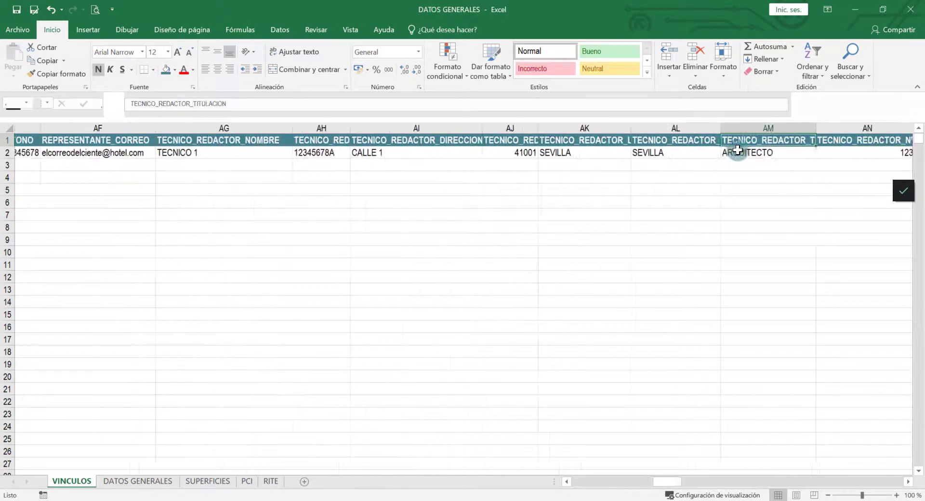
{"action": "key", "text": "Right"}
{"action": "key", "text": "Right"}
{"action": "key", "text": "Right"}
{"action": "key", "text": "Right"}
{"action": "key", "text": "Right"}
{"action": "key", "text": "Right"}
{"action": "key", "text": "Right"}
{"action": "key", "text": "Right"}
{"action": "key", "text": "Right"}
{"action": "key", "text": "Right"}
{"action": "key", "text": "Right"}
{"action": "key", "text": "Right"}
{"action": "key", "text": "Right"}
{"action": "key", "text": "Right"}
{"action": "key", "text": "Right"}
{"action": "key", "text": "Right"}
{"action": "key", "text": "Right"}
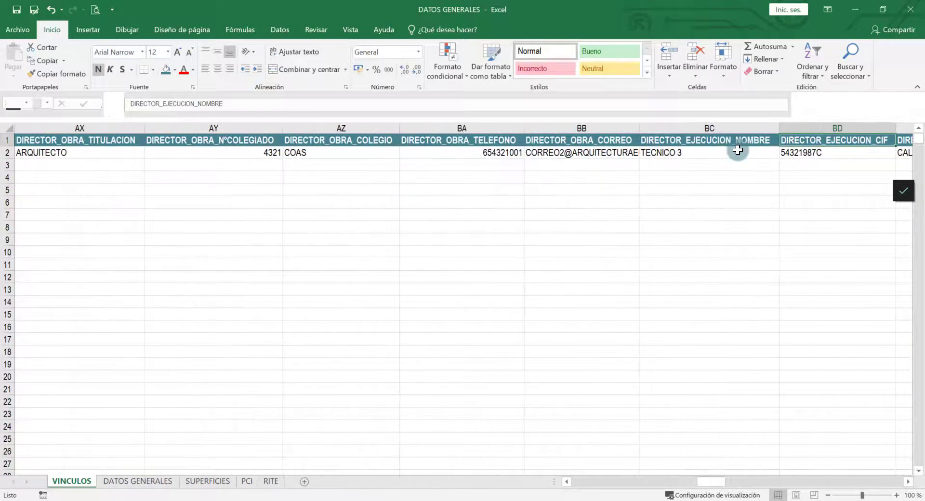
{"action": "key", "text": "Right"}
{"action": "key", "text": "Right"}
{"action": "key", "text": "Right"}
{"action": "key", "text": "Right"}
{"action": "key", "text": "Right"}
{"action": "key", "text": "Right"}
{"action": "key", "text": "Right"}
{"action": "key", "text": "Right"}
{"action": "key", "text": "Right"}
{"action": "key", "text": "Right"}
{"action": "key", "text": "Right"}
{"action": "key", "text": "Right"}
{"action": "key", "text": "Right"}
{"action": "key", "text": "Right"}
{"action": "key", "text": "Right"}
{"action": "key", "text": "Right"}
{"action": "key", "text": "Right"}
{"action": "key", "text": "Right"}
{"action": "key", "text": "Right"}
{"action": "key", "text": "Right"}
{"action": "key", "text": "Right"}
{"action": "key", "text": "Right"}
{"action": "key", "text": "Right"}
{"action": "key", "text": "Right"}
{"action": "key", "text": "Right"}
{"action": "key", "text": "Right"}
{"action": "key", "text": "Right"}
{"action": "key", "text": "Right"}
{"action": "key", "text": "Right"}
{"action": "key", "text": "Right"}
{"action": "key", "text": "Right"}
{"action": "key", "text": "Right"}
{"action": "key", "text": "Right"}
{"action": "key", "text": "Right"}
{"action": "key", "text": "Right"}
{"action": "key", "text": "Right"}
{"action": "key", "text": "Right"}
{"action": "key", "text": "Right"}
{"action": "key", "text": "Right"}
{"action": "key", "text": "Right"}
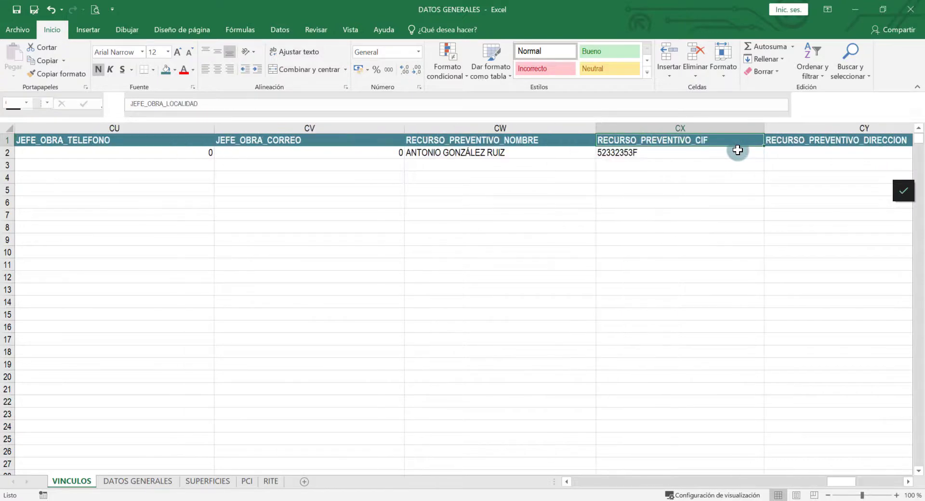
{"action": "key", "text": "Right"}
{"action": "key", "text": "Right"}
{"action": "key", "text": "Right"}
{"action": "key", "text": "Right"}
{"action": "key", "text": "Right"}
{"action": "key", "text": "Right"}
{"action": "key", "text": "Right"}
{"action": "key", "text": "Right"}
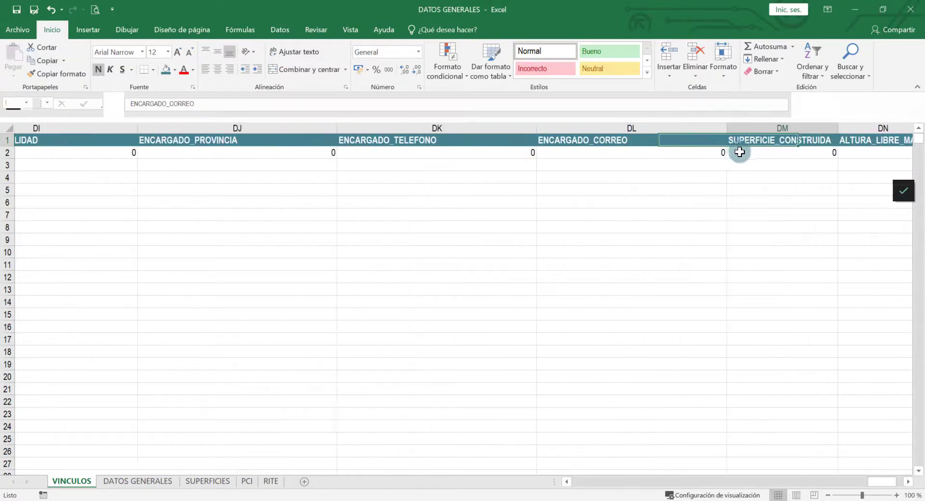
{"action": "key", "text": "Right"}
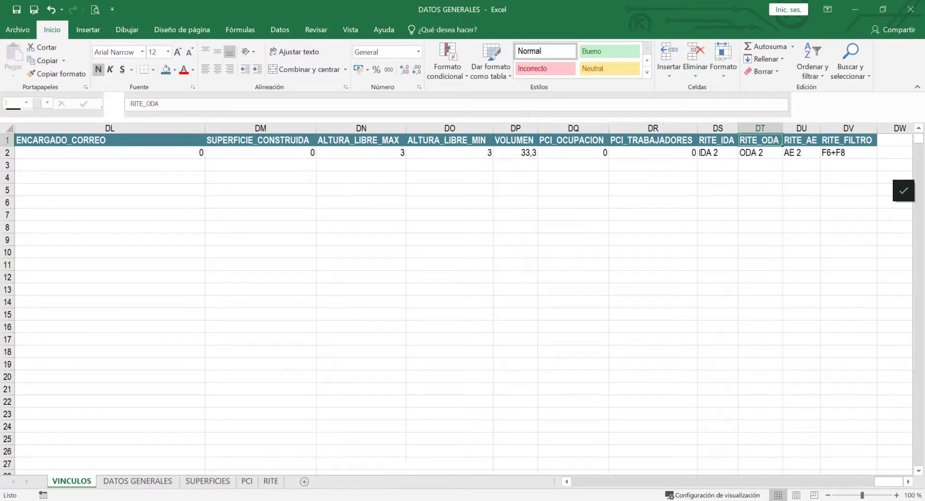
- Switch to the MEMORIA HOTEL report and replace the fixed text ODA2 in the outdoor air filtering paragraph with the RITE_ODA merge field
{"action": "mouse_move", "coordinate": [372, 497]}
{"action": "left_click", "coordinate": [299, 475]}
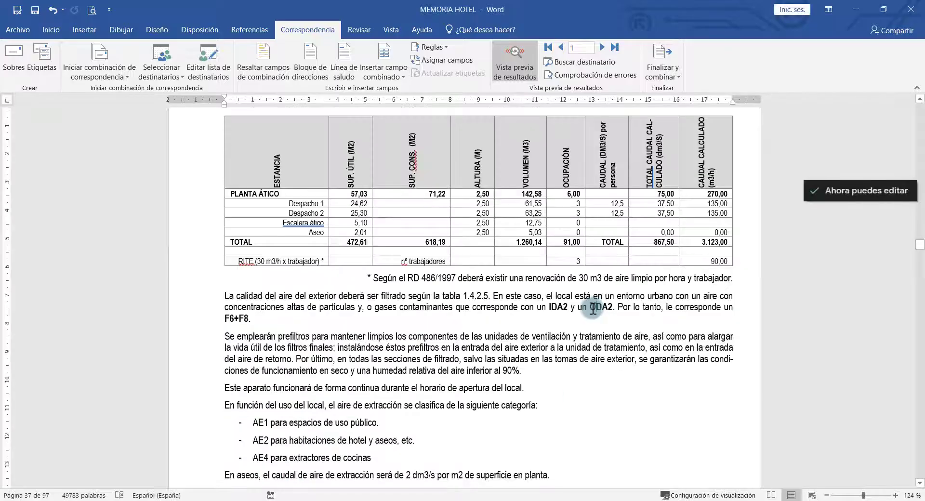
{"action": "double_click", "coordinate": [593, 308]}
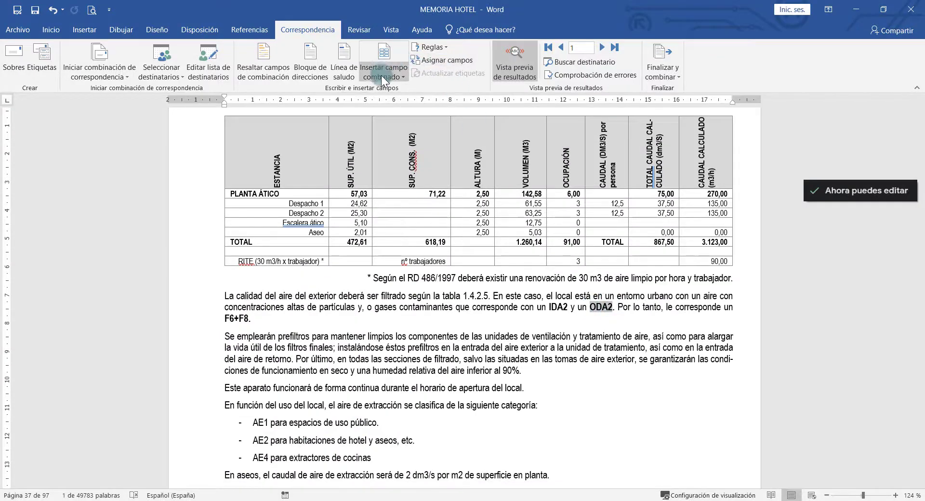
{"action": "left_click", "coordinate": [382, 77]}
{"action": "scroll", "coordinate": [413, 192], "scroll_direction": "down", "scroll_amount": 10}
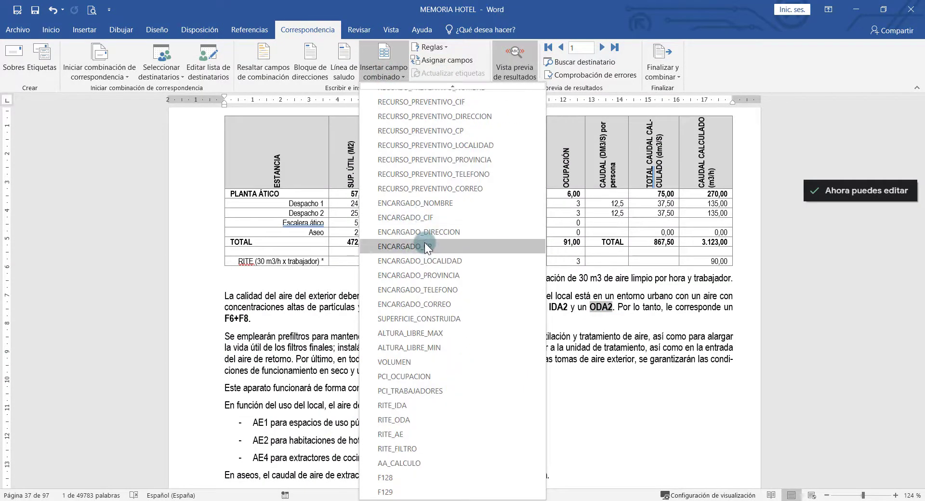
{"action": "left_click", "coordinate": [416, 419]}
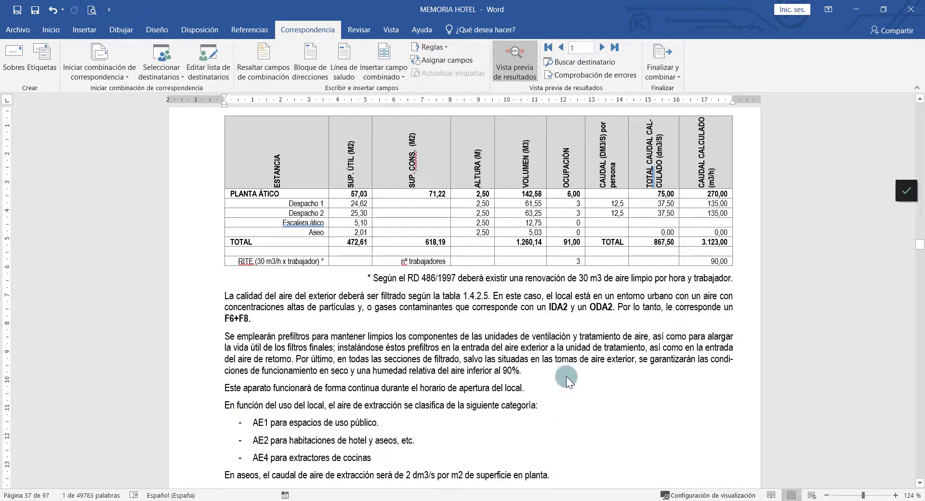
{"action": "left_click", "coordinate": [610, 318]}
- Check the inserted ODA field in the air filtering paragraph, and go back through the ventilation tables to section 3.6.3 HE2. RENDIMIENTO DE LAS INSTALACIONES TÉRMICAS
{"action": "scroll", "coordinate": [606, 320], "scroll_direction": "down", "scroll_amount": 20}
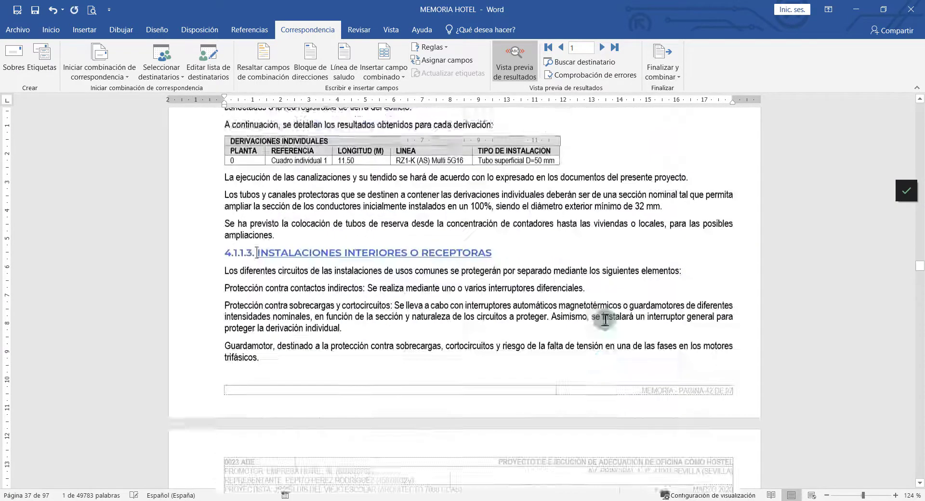
{"action": "scroll", "coordinate": [604, 320], "scroll_direction": "up", "scroll_amount": 20}
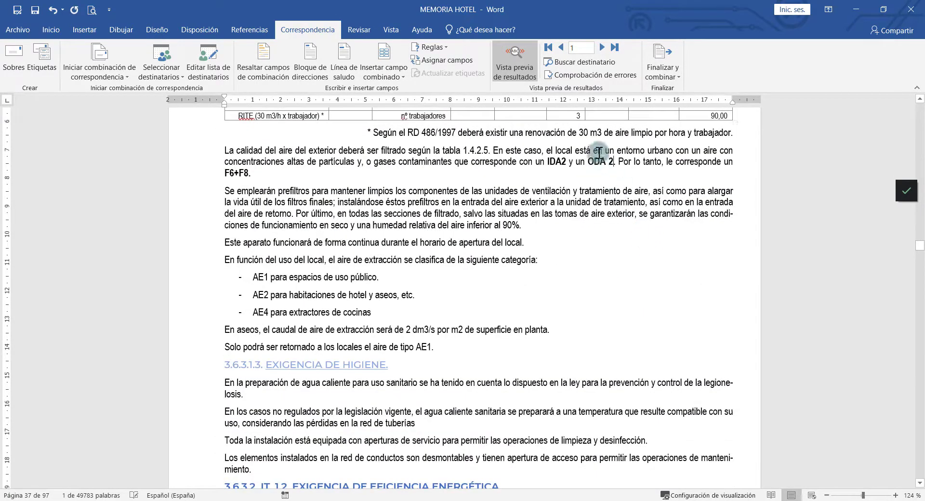
{"action": "left_click_drag", "start_coordinate": [581, 162], "coordinate": [634, 162]}
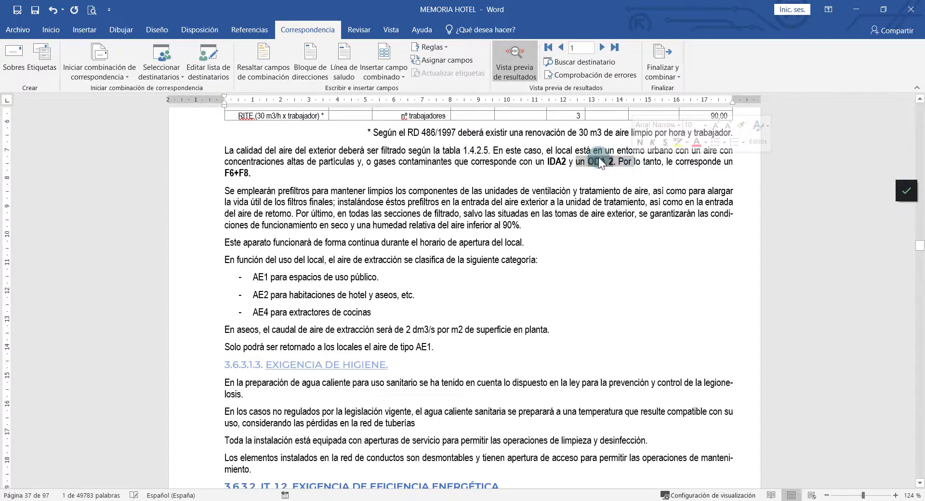
{"action": "left_click", "coordinate": [606, 176]}
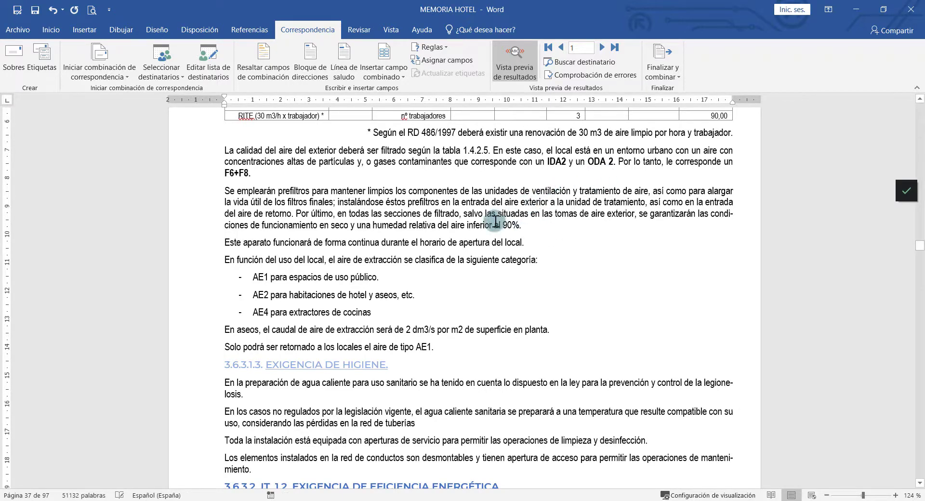
{"action": "scroll", "coordinate": [436, 299], "scroll_direction": "up", "scroll_amount": 4}
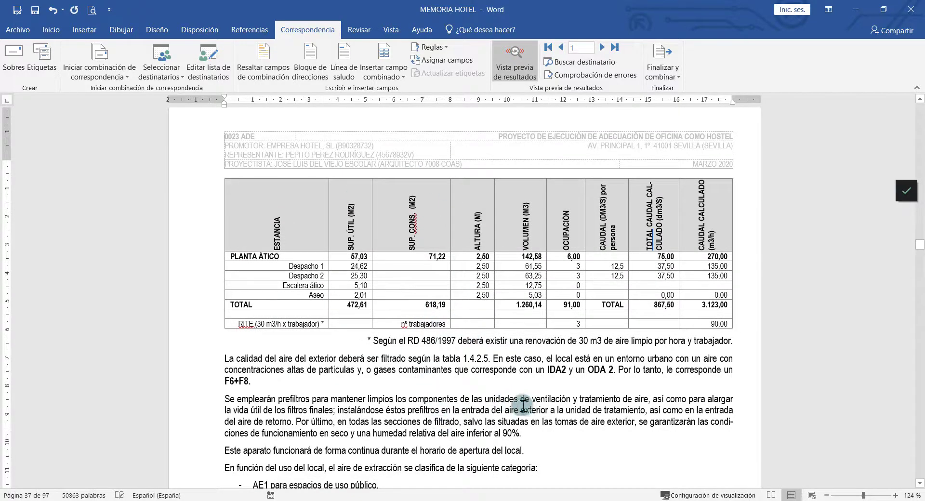
{"action": "scroll", "coordinate": [485, 396], "scroll_direction": "up", "scroll_amount": 15}
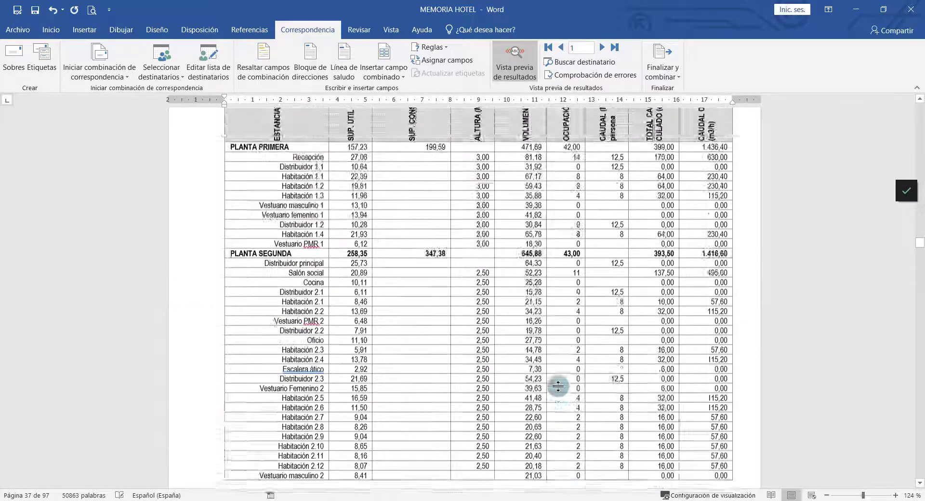
{"action": "scroll", "coordinate": [512, 319], "scroll_direction": "up", "scroll_amount": 11}
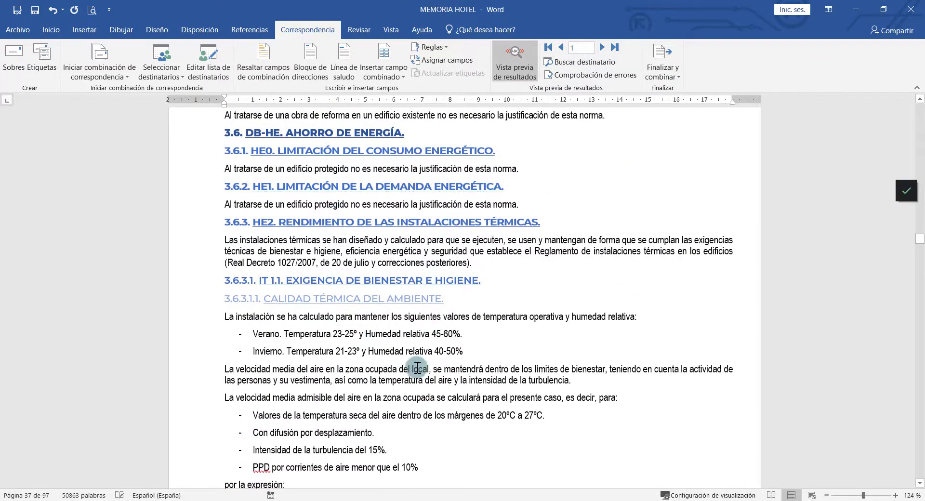
{"action": "left_click", "coordinate": [483, 261]}
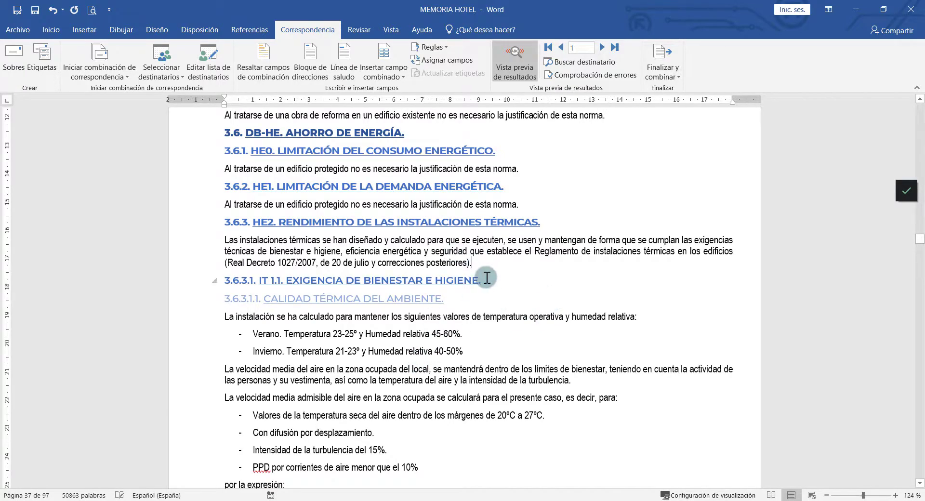